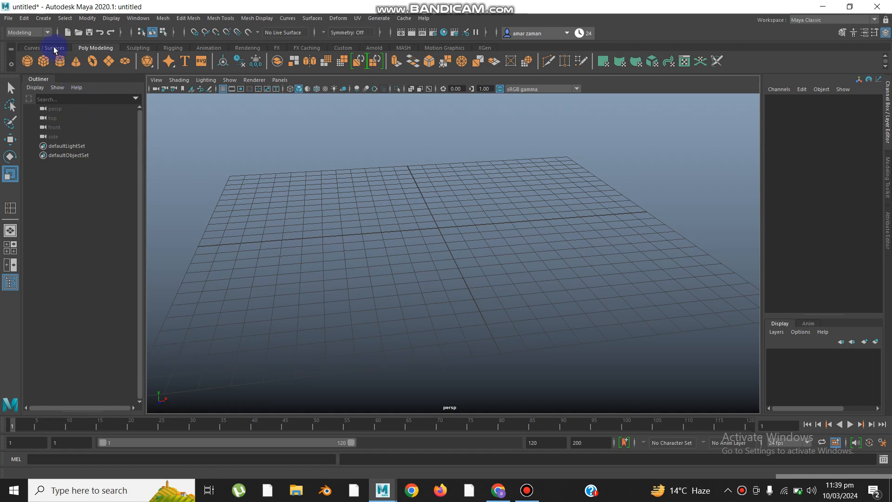
Step: Create a polygon pipe primitive at the grid centre and flatten it vertically to a Y scale of about 0.49
left_click(44, 19)
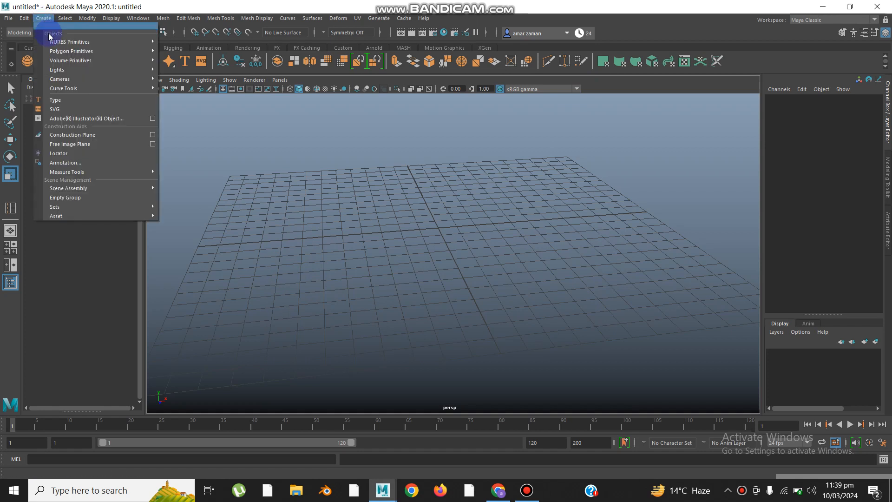
mouse_move(76, 54)
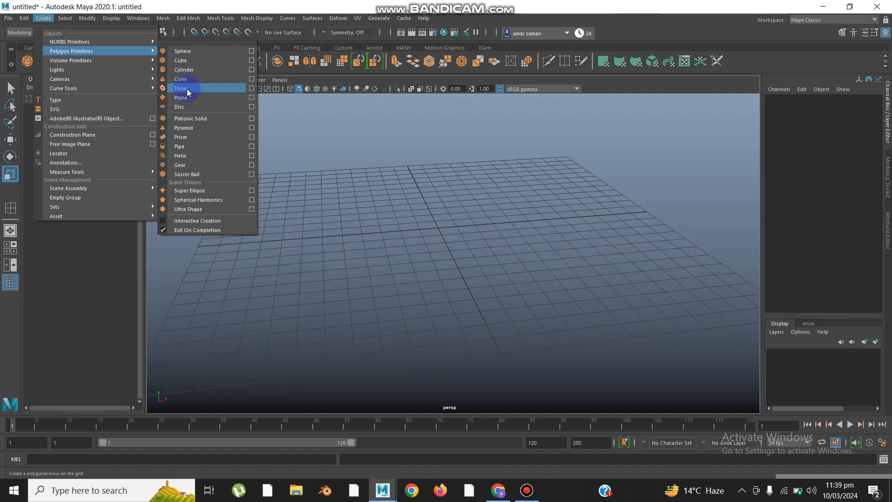
left_click(192, 149)
scroll(490, 254, "up", 3)
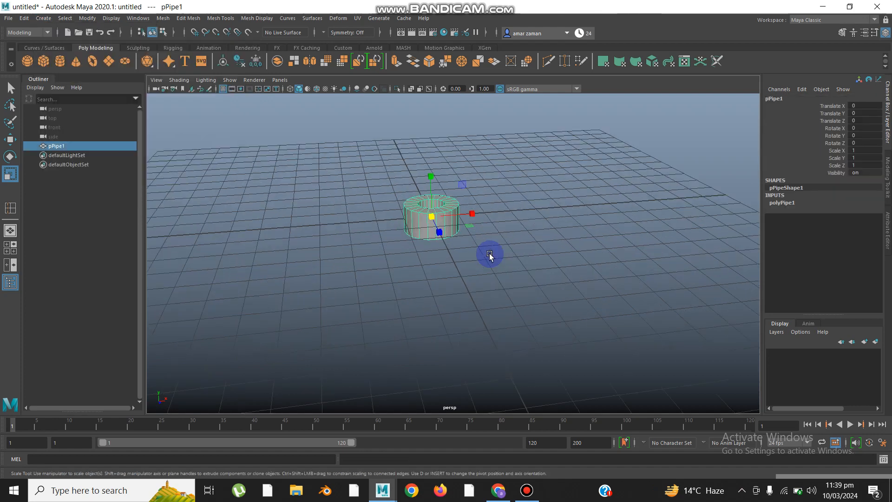
scroll(490, 255, "up", 4)
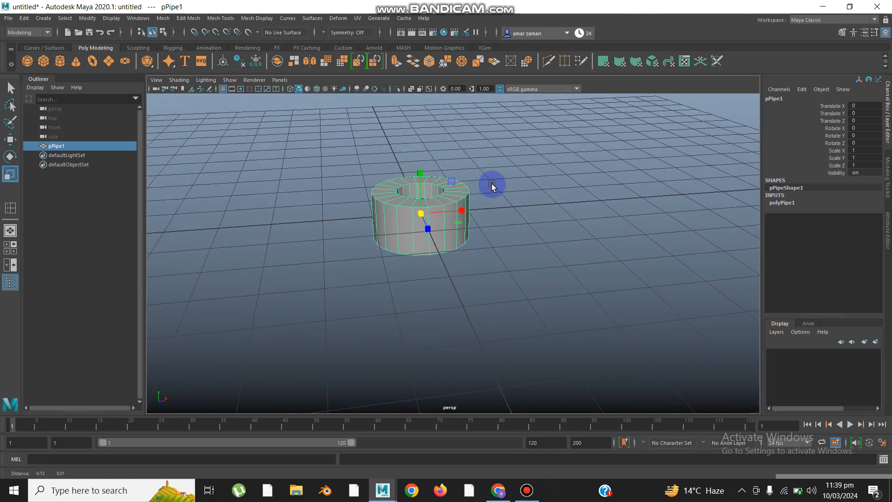
left_click_drag(464, 225, 450, 235, "alt")
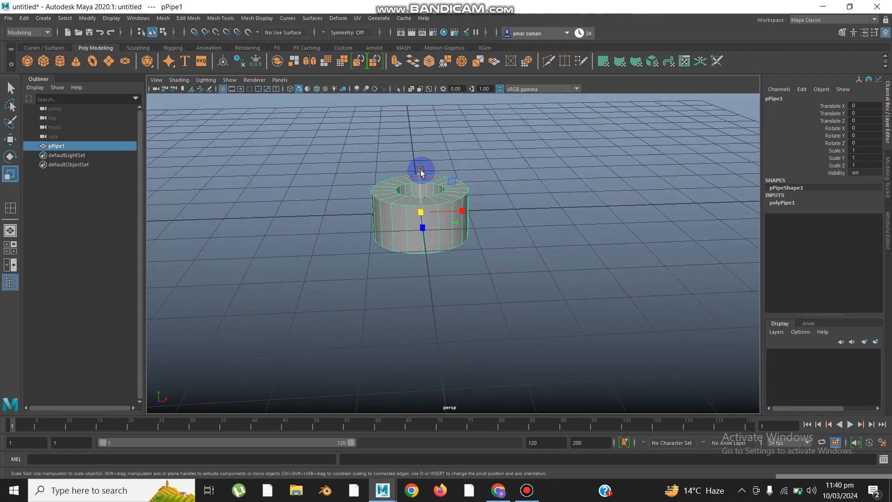
left_click_drag(420, 171, 426, 193)
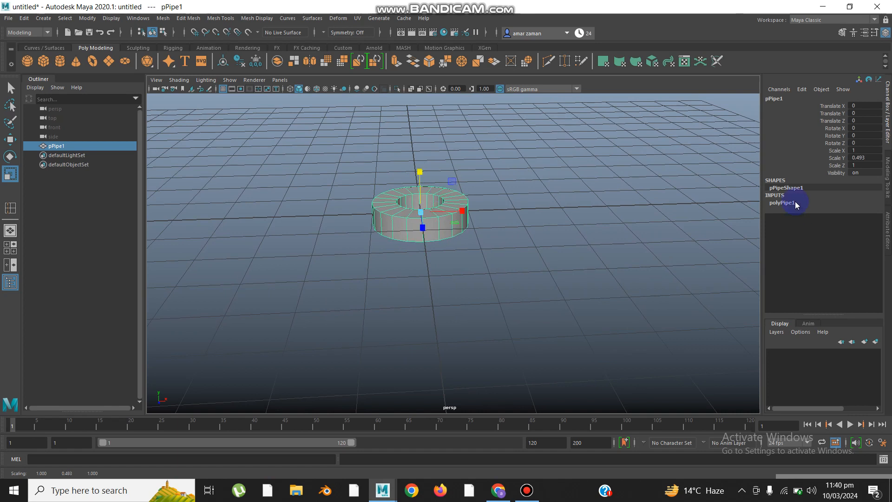
Step: Set the pipe's thickness to 0.3 and its axis subdivisions to 50 in its construction history
left_click(889, 173)
left_click(889, 231)
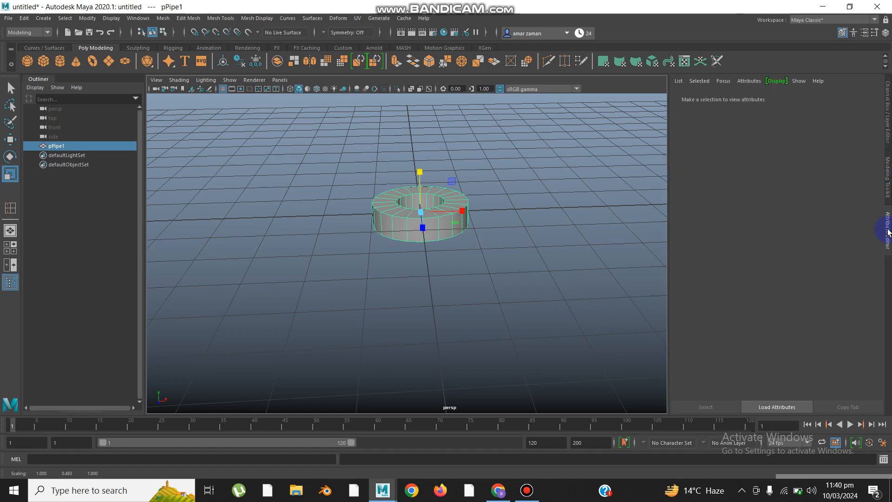
left_click(768, 98)
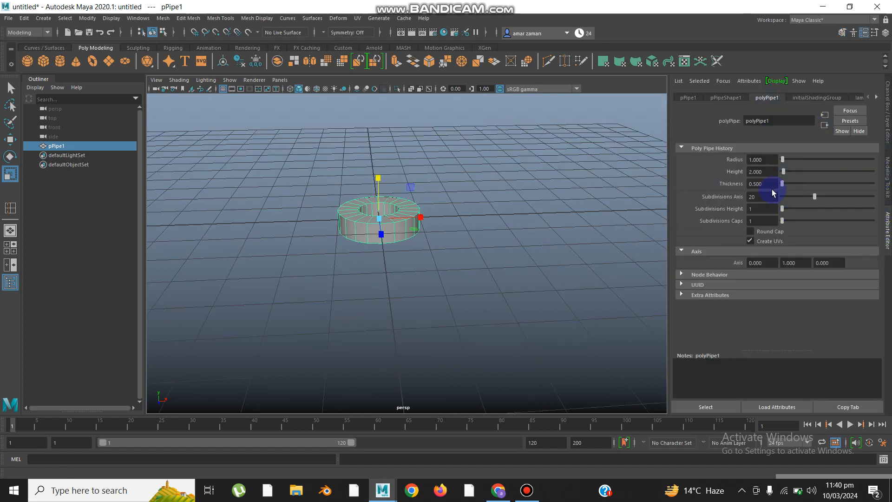
scroll(366, 259, "up", 4)
left_click_drag(389, 242, 382, 254, "alt")
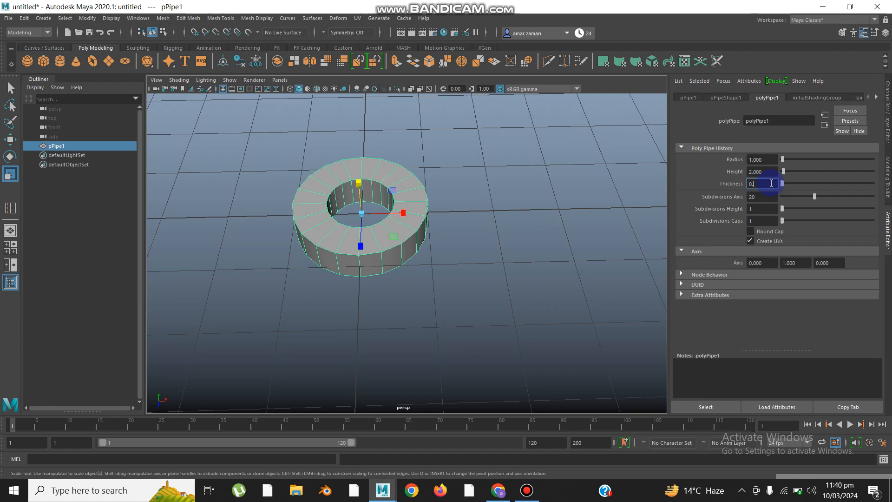
key("Return")
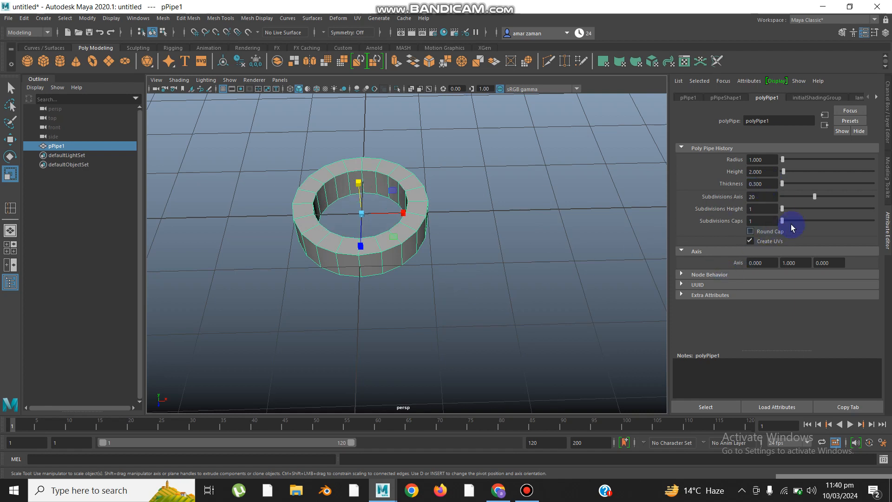
left_click_drag(814, 200, 887, 196)
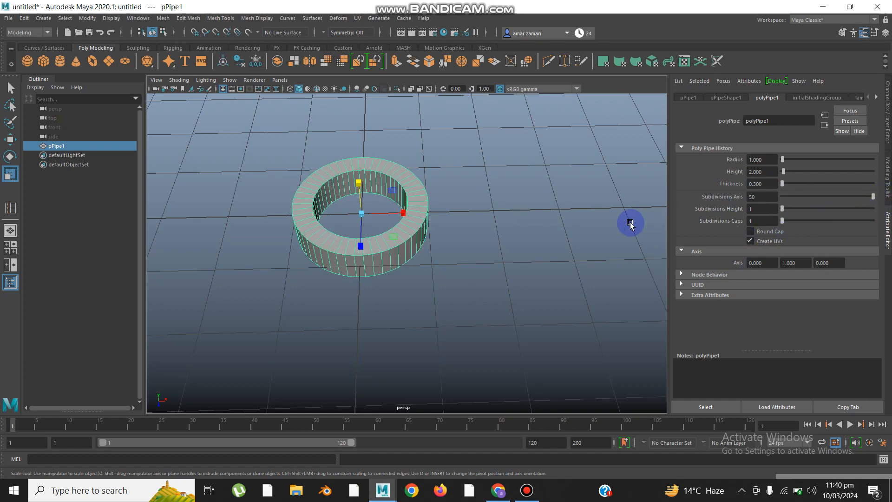
left_click_drag(485, 224, 355, 213, "alt")
left_click(482, 194)
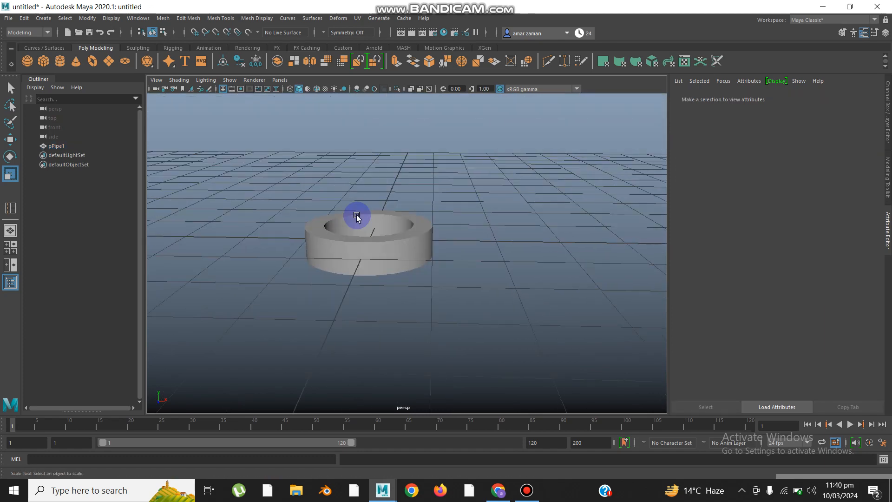
left_click(355, 213)
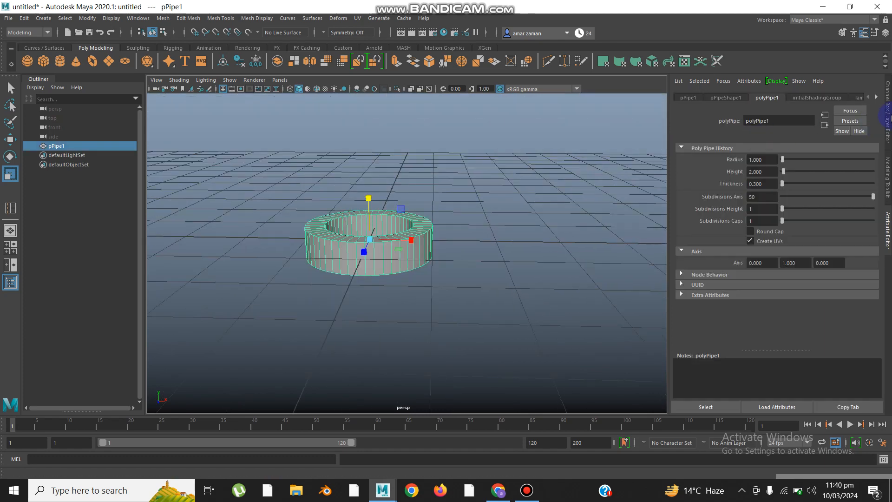
Step: Stand the pipe upright by setting its Rotate Z to 90, and deselect it
left_click(887, 116)
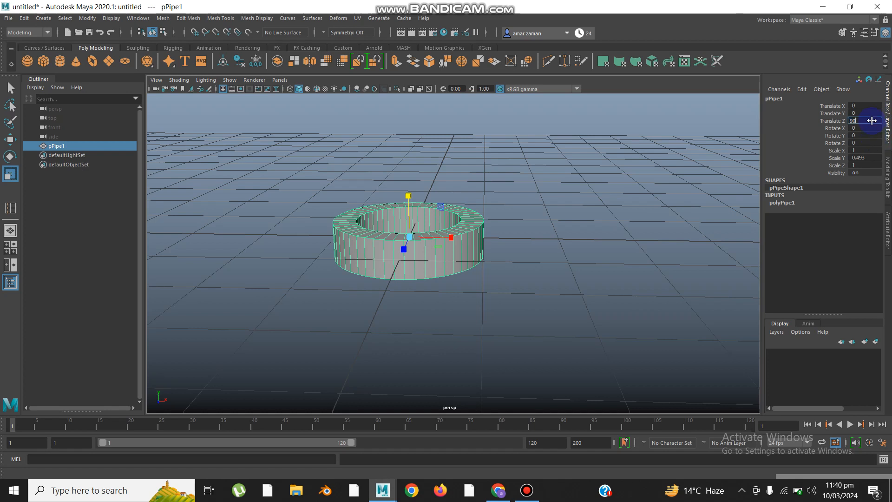
key("Return")
key("ctrl+z")
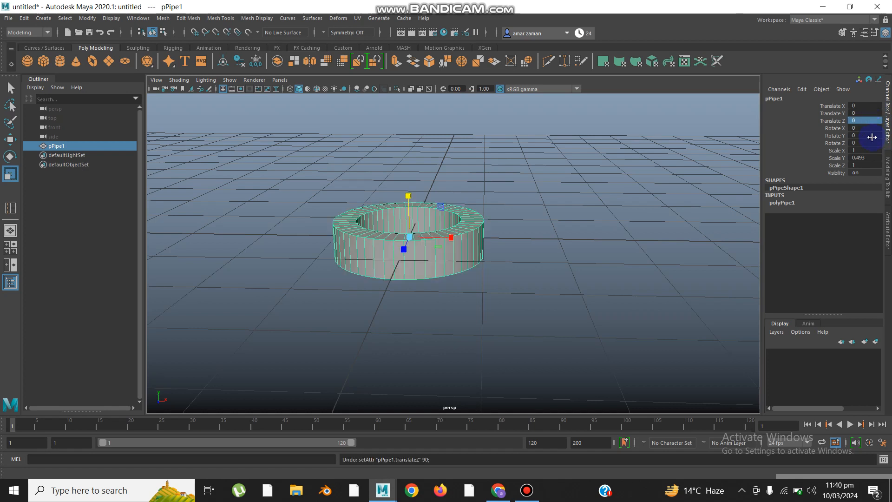
left_click(869, 143)
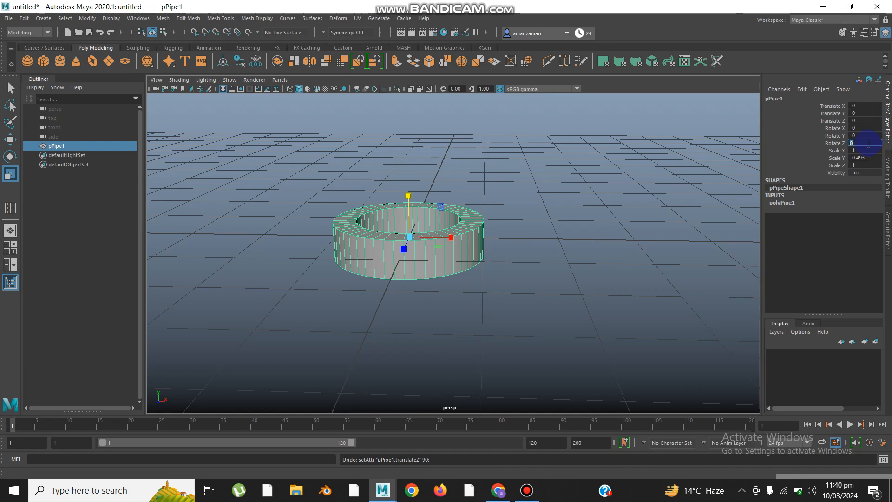
type("90")
key("Return")
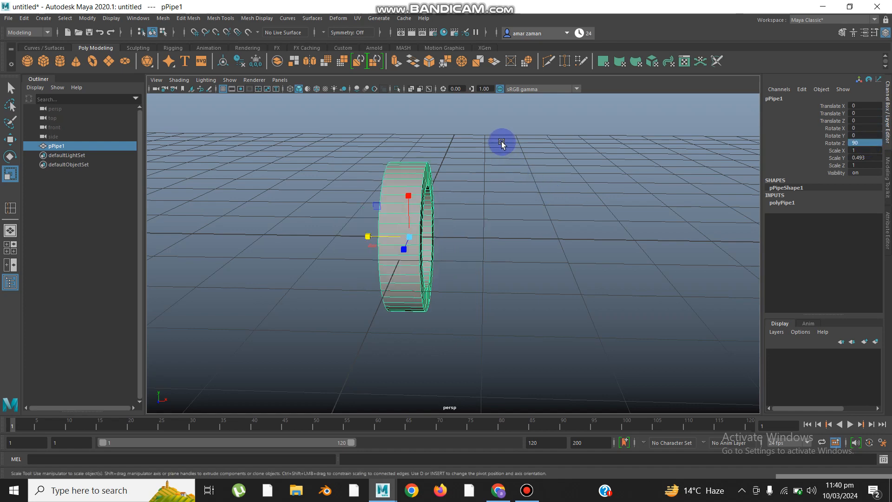
right_click(502, 142)
left_click(621, 163)
Step: Select the upright pipe and switch it to edge component selection
left_click_drag(522, 245, 493, 252, "alt")
scroll(438, 196, "up", 5)
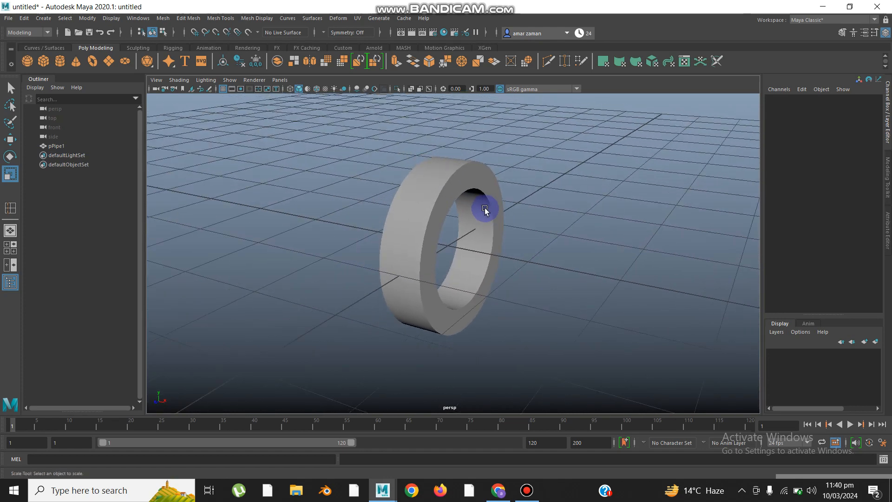
left_click_drag(449, 184, 462, 217, "alt")
left_click(460, 213)
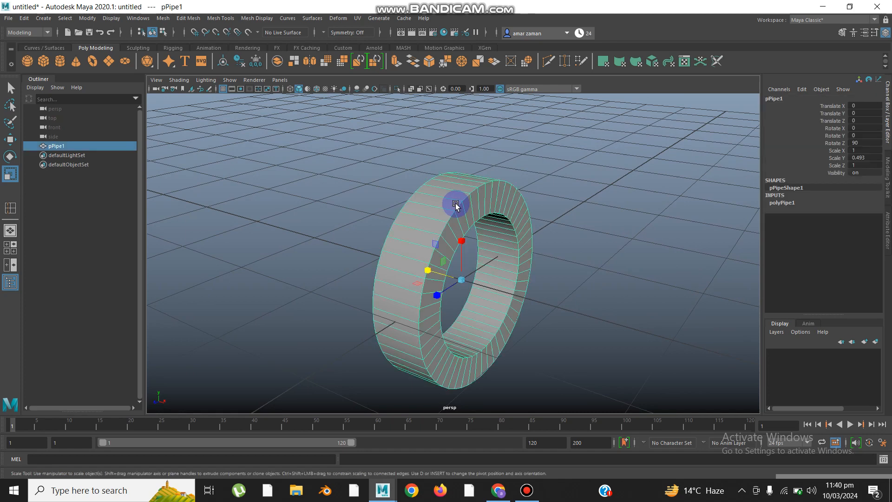
scroll(482, 227, "up", 2)
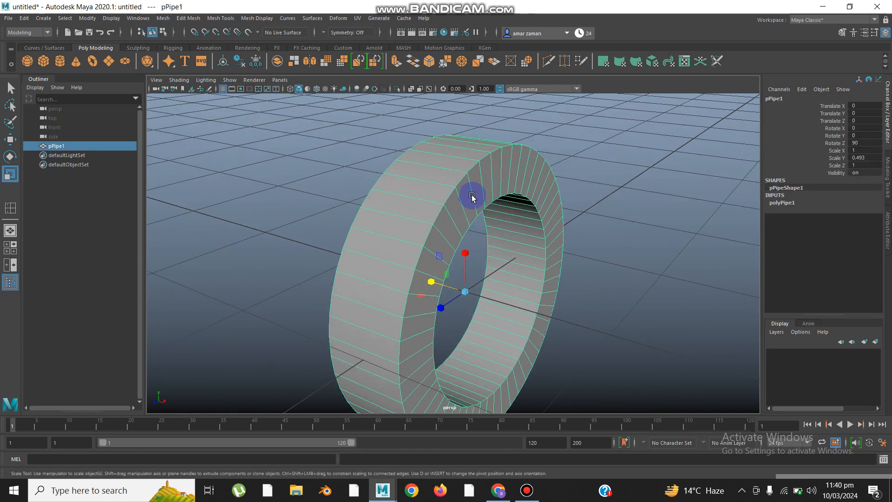
right_click_drag(470, 179, 473, 146)
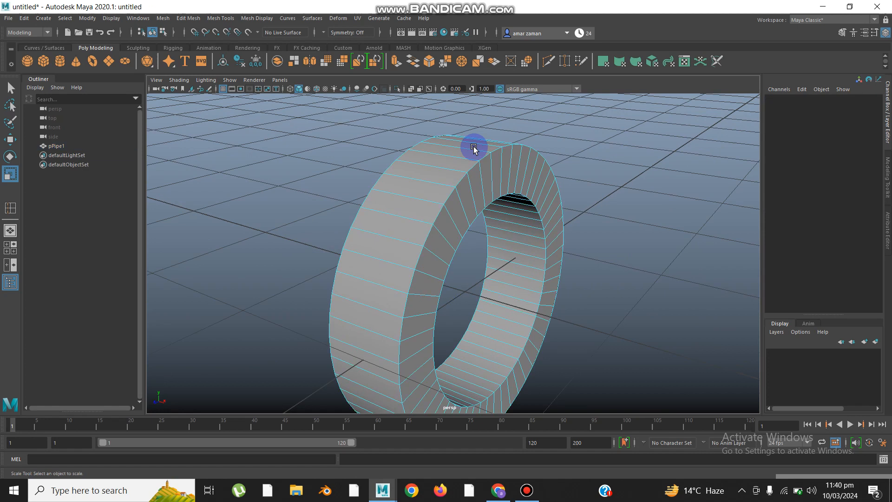
left_click(460, 184)
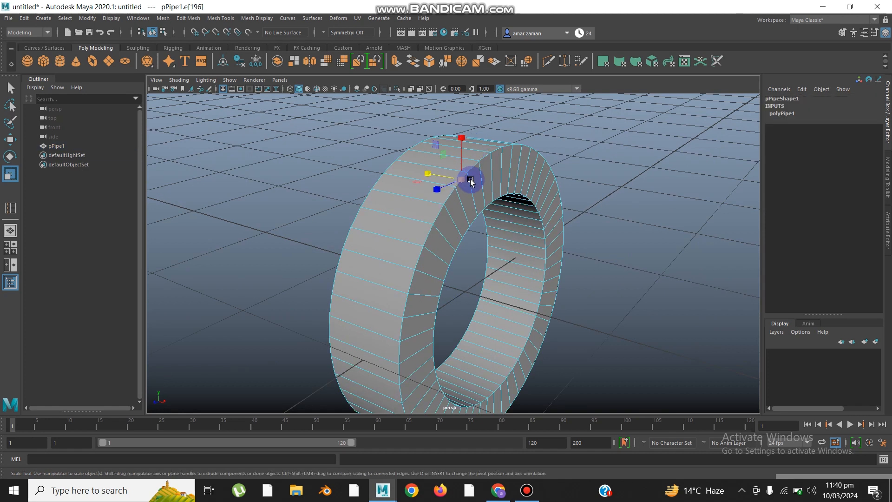
left_click(475, 165, "shift")
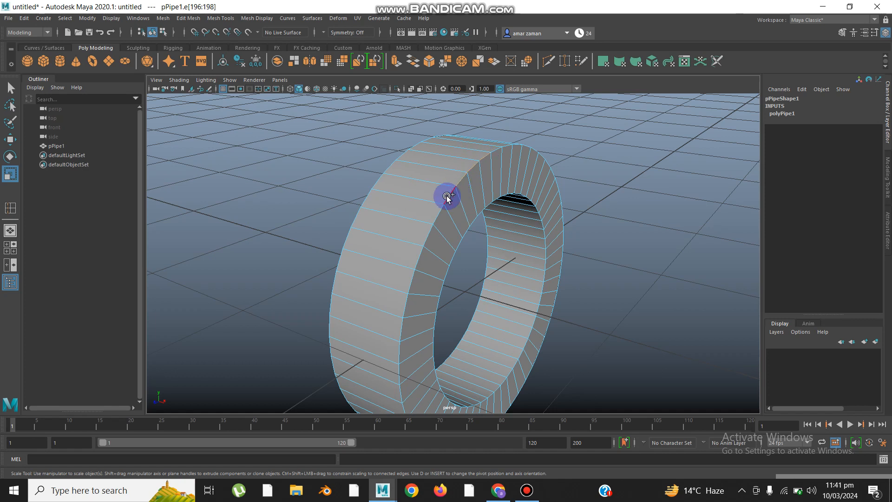
left_click(439, 220, "shift")
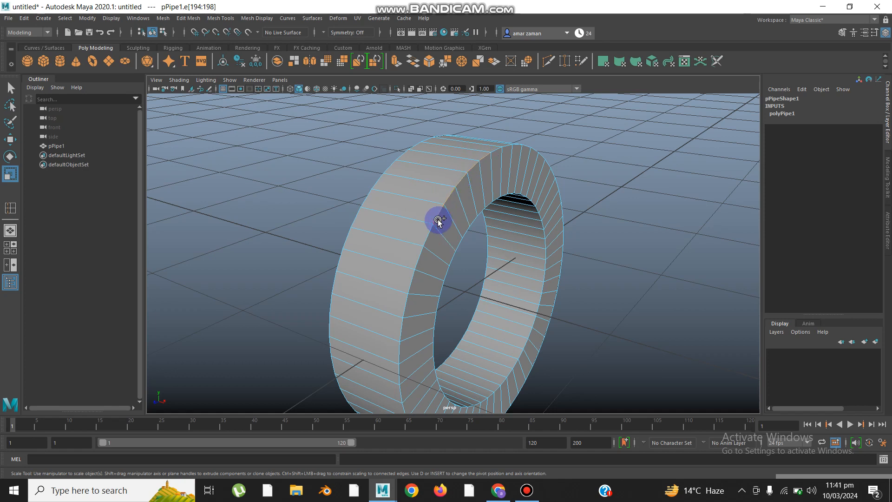
left_click(422, 252)
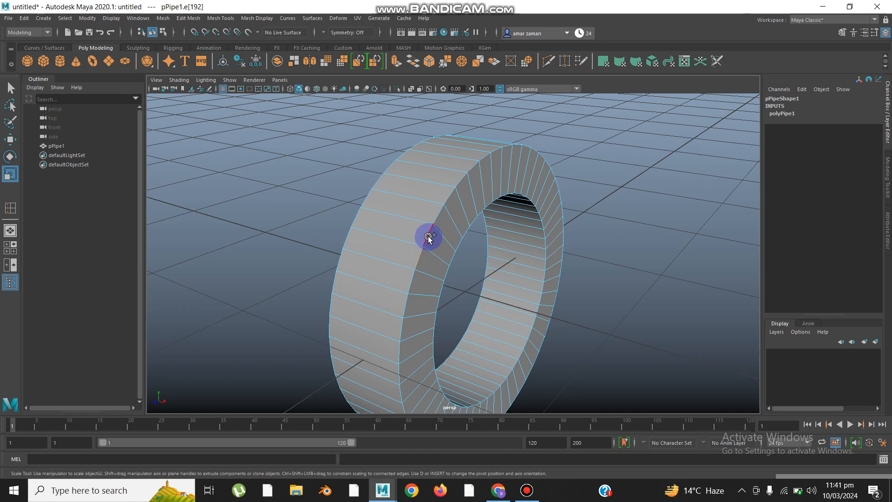
left_click(412, 281)
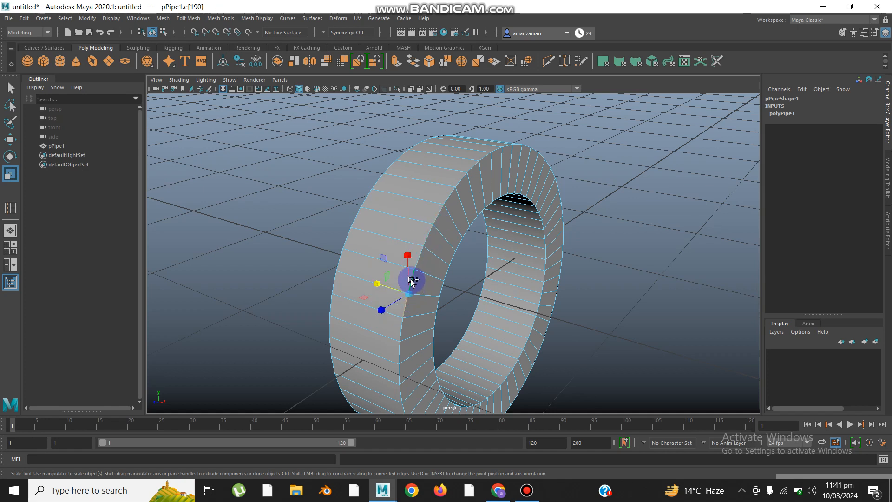
Step: Select all four circular edge loops of the pipe, the outer and inner rims on both sides
double_click(415, 265)
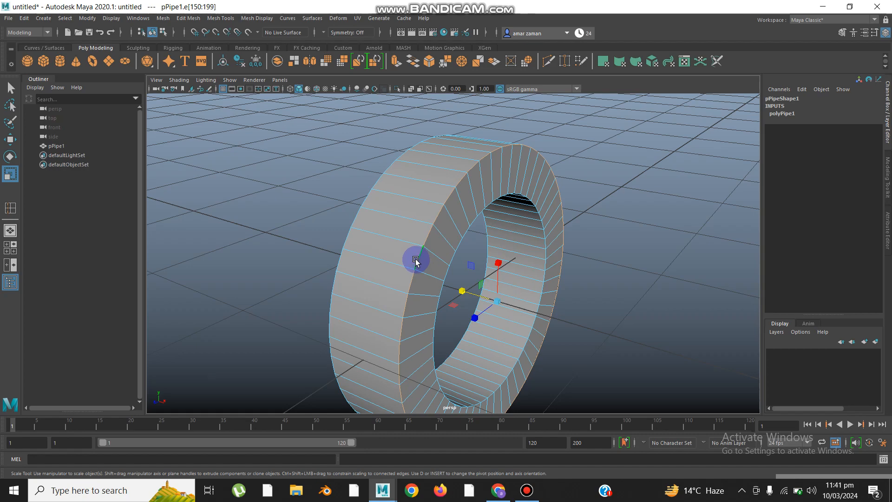
left_click_drag(416, 261, 487, 236, "alt")
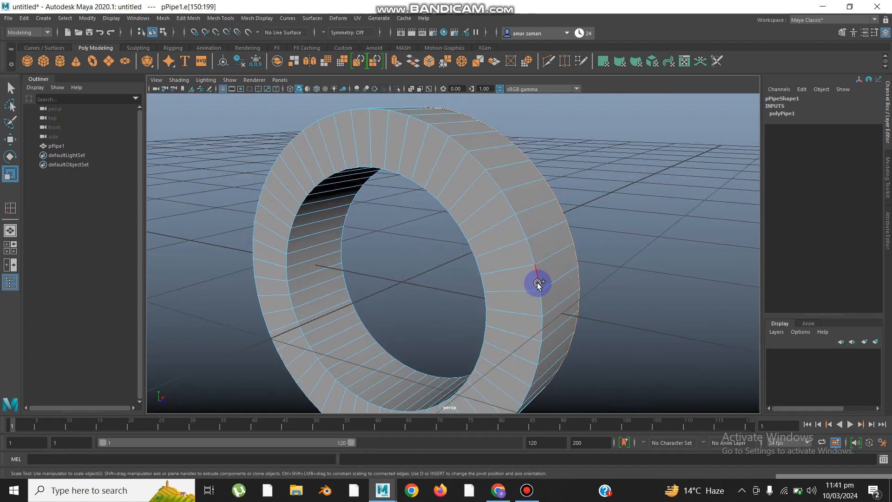
left_click(532, 254, "shift")
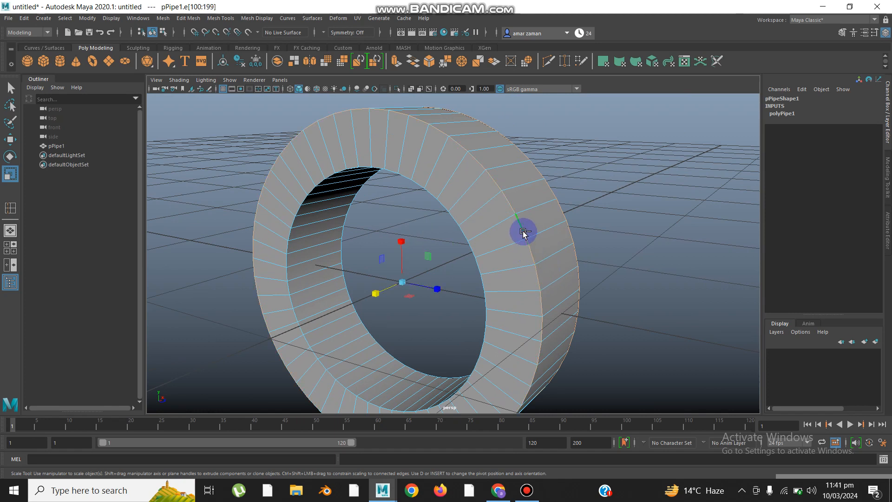
left_click(483, 292, "shift")
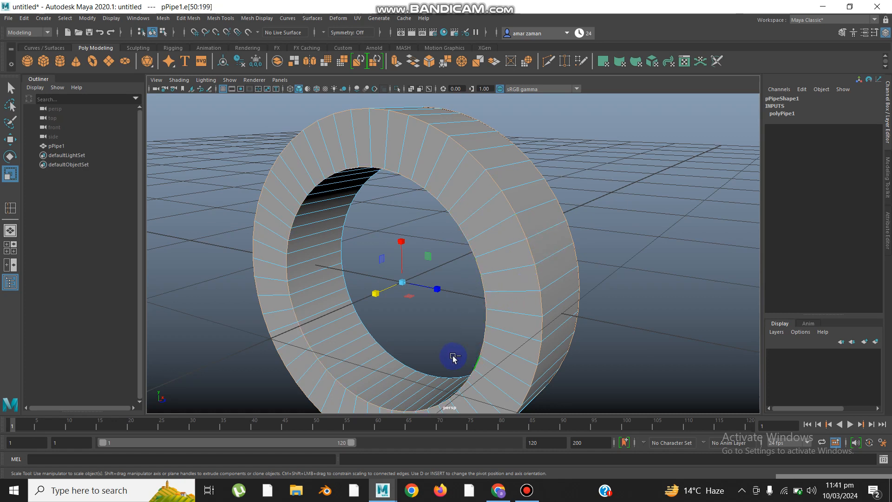
left_click(404, 366, "shift")
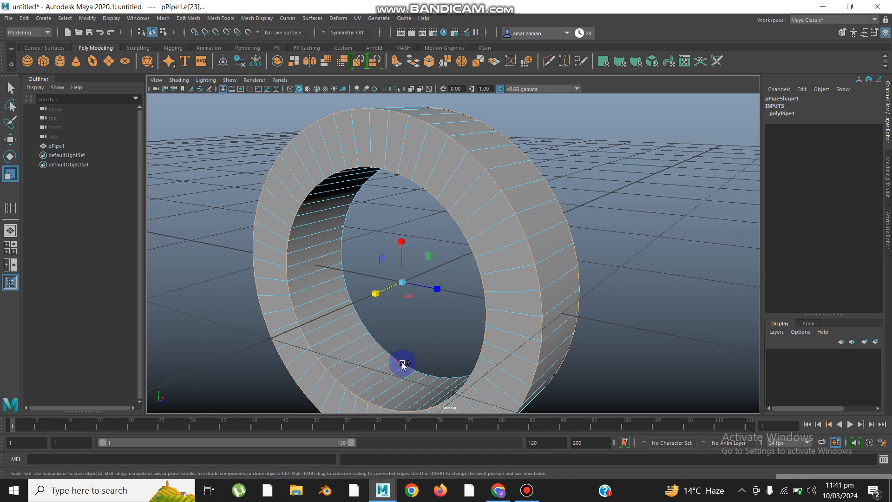
left_click(394, 358, "shift")
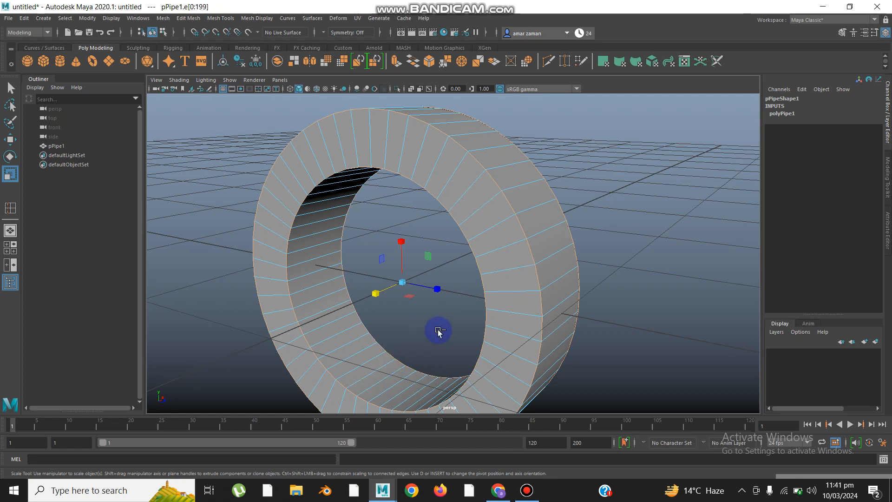
Step: Bevel the selected rim edge loops with a fraction of 0.5 and 2 segments
key("ctrl+b")
left_click_drag(452, 312, 301, 277, "alt")
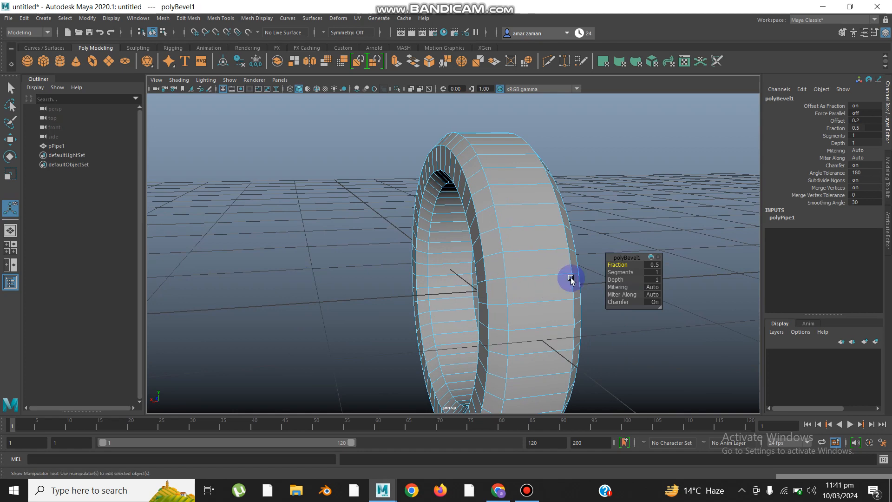
left_click_drag(627, 273, 630, 273)
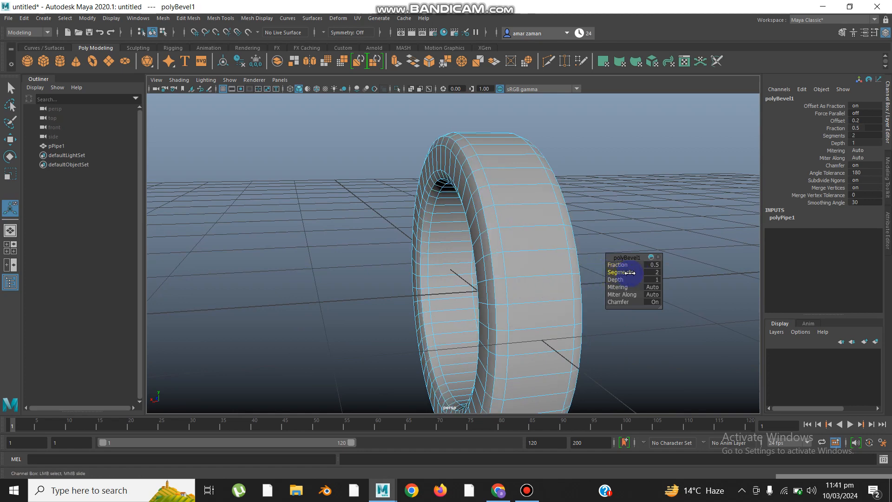
left_click_drag(507, 265, 466, 264, "alt")
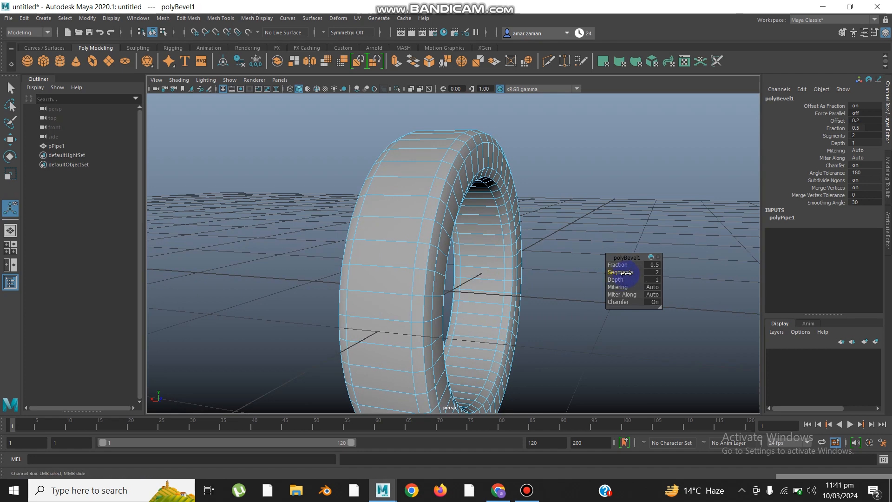
Step: Finish the rim bevel, return the pipe to object mode and select it as a whole
left_click_drag(628, 273, 628, 273)
left_click_drag(562, 216, 543, 179, "alt")
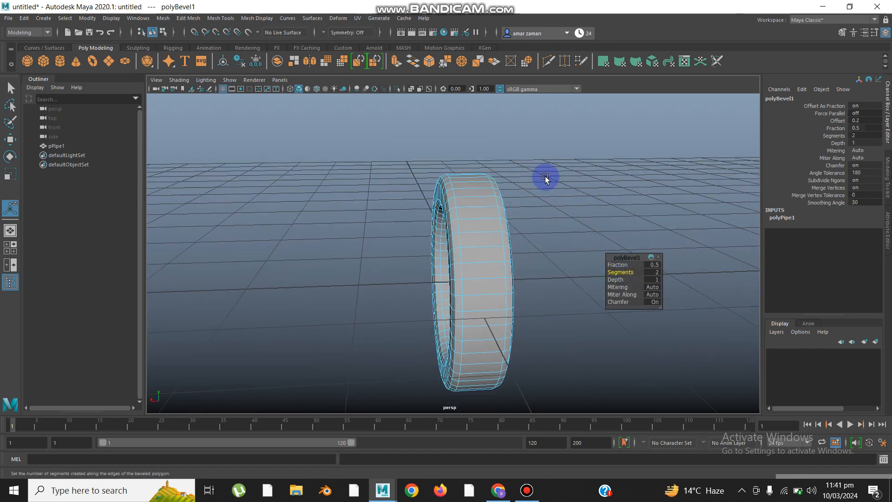
right_click_drag(564, 175, 574, 174)
left_click(554, 247)
left_click_drag(554, 248, 568, 183, "alt")
scroll(502, 231, "up", 5)
left_click(511, 223)
scroll(539, 242, "up", 3)
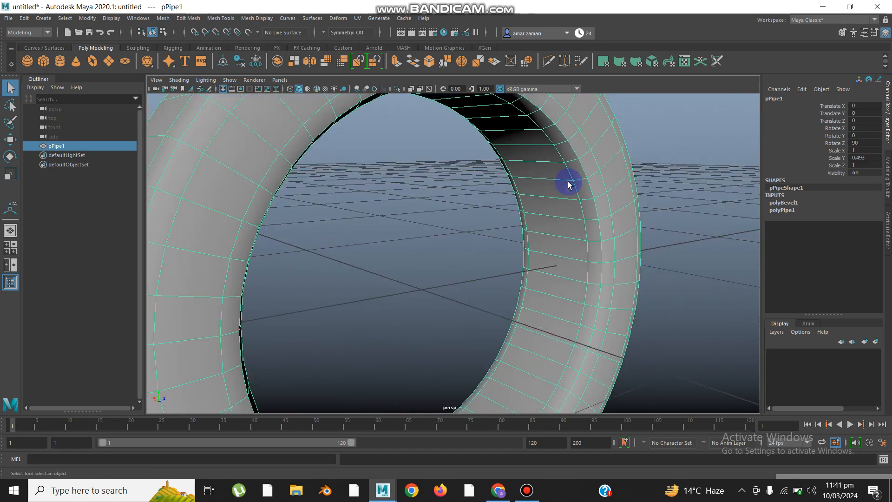
Step: Insert a single edge loop around the middle of the pipe's inner wall
left_click(227, 19)
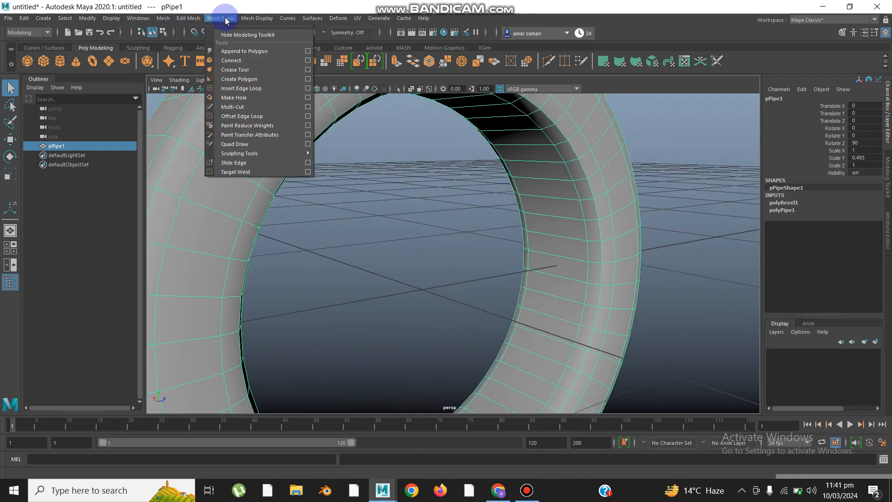
left_click(260, 88)
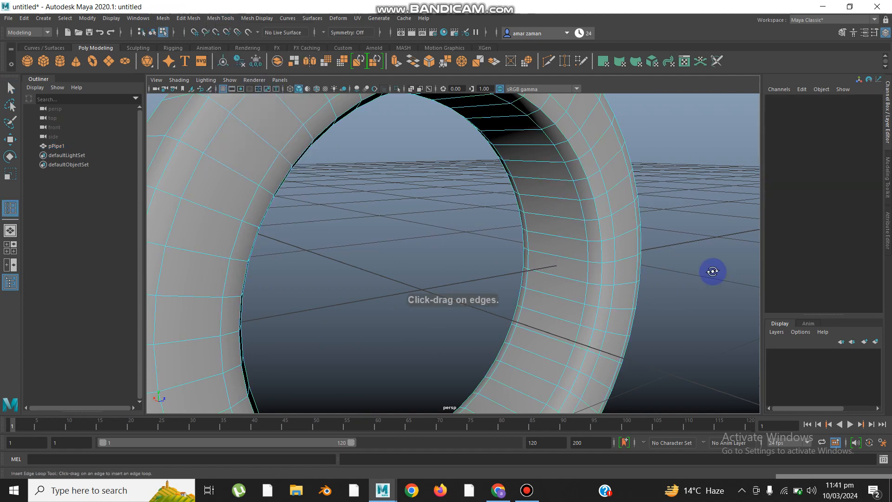
left_click_drag(713, 271, 602, 207, "alt")
left_click(535, 184)
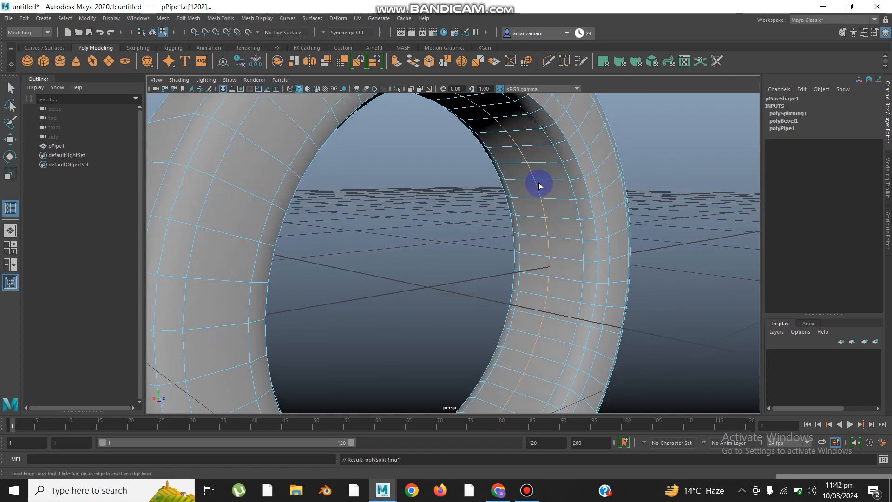
Step: Scale the new inner-wall edge loop slightly inward and return the pipe to object mode
key("r")
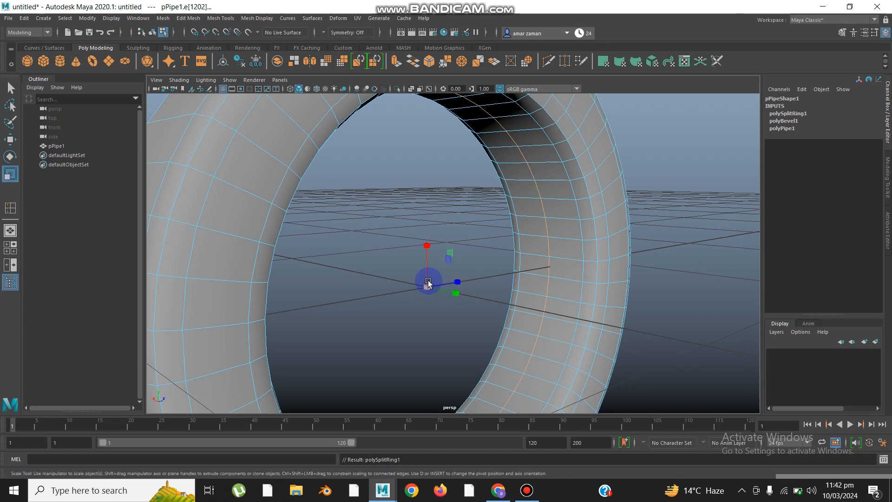
left_click_drag(427, 283, 416, 286)
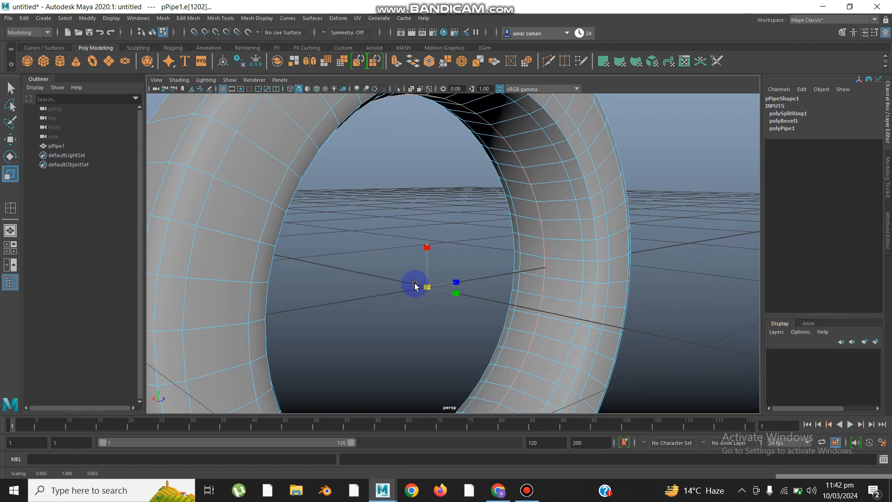
right_click_drag(414, 285, 415, 282, "alt")
left_click_drag(415, 281, 530, 191, "alt")
right_click_drag(598, 134, 625, 122)
right_click_drag(613, 173, 570, 253, "alt")
left_click_drag(569, 253, 516, 249, "alt")
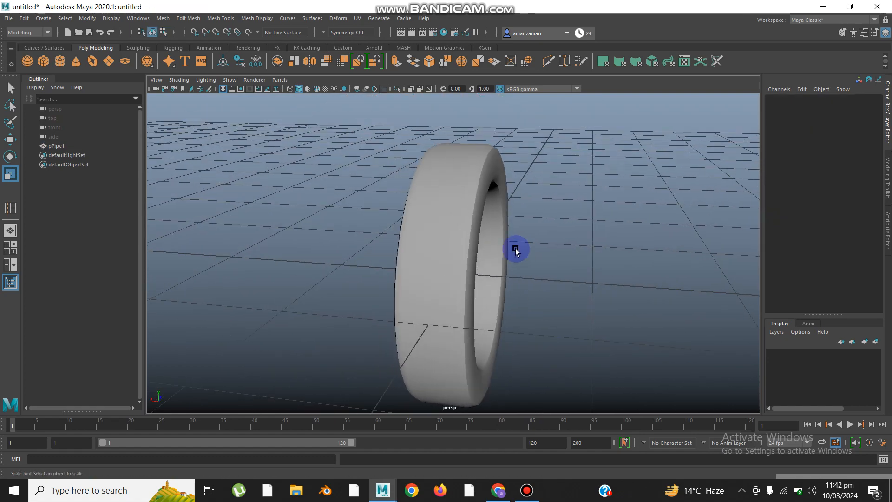
Step: Select the pipe and set the Insert Edge Loop Tool to multiple edge loops, with 4 as the number of loops
left_click(447, 246)
mouse_move(447, 246)
left_mouse_down("alt")
mouse_move(464, 265)
mouse_move(495, 255)
mouse_move(447, 254)
left_mouse_up("alt")
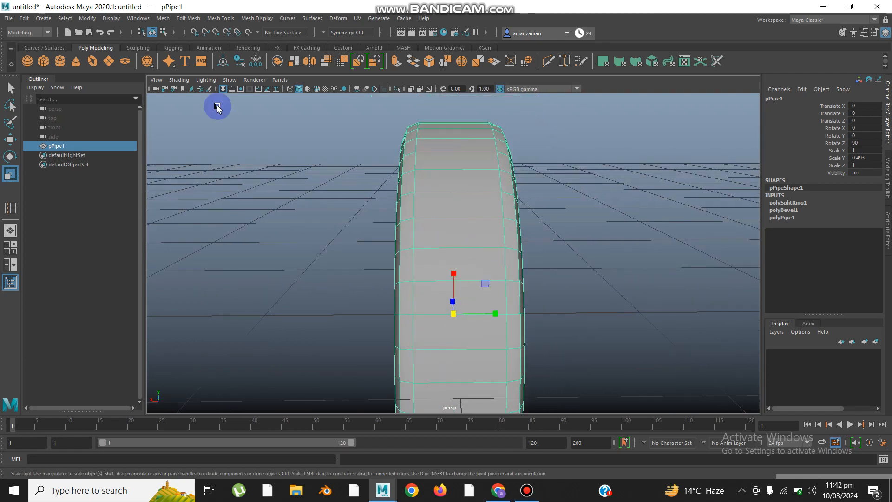
left_click(217, 19)
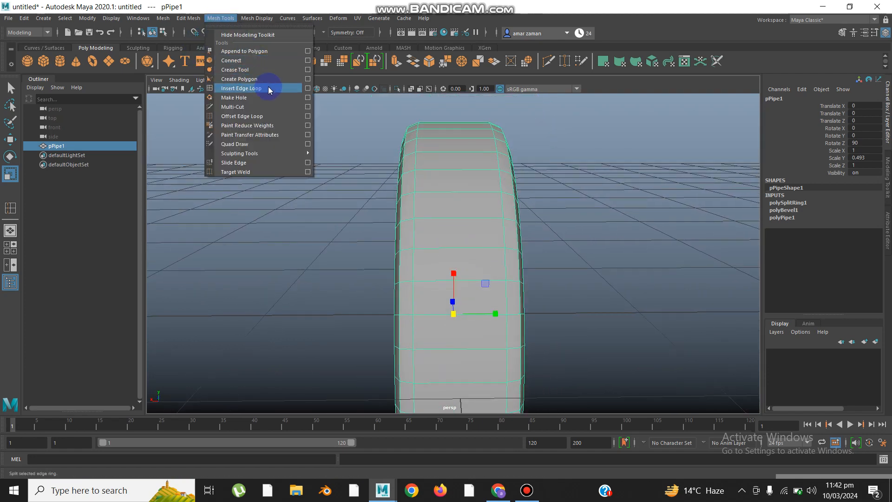
left_click(308, 89)
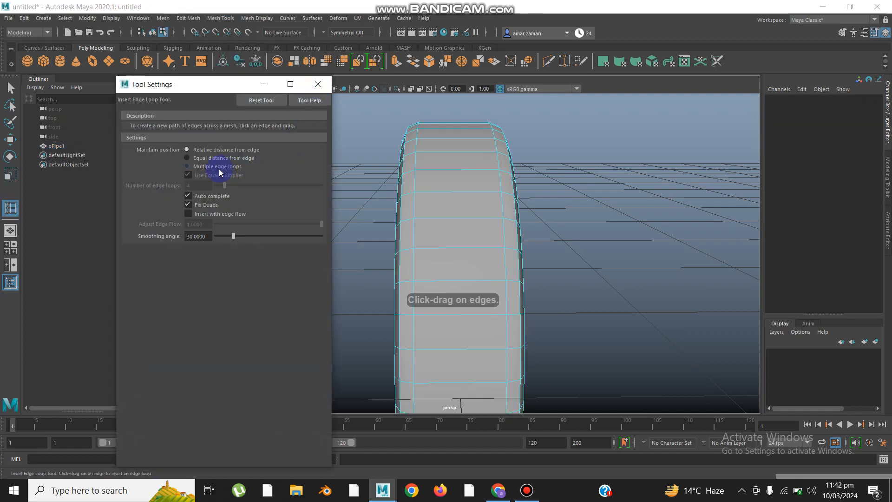
left_click(208, 155)
left_click(212, 174)
left_click(187, 166)
left_click(196, 184)
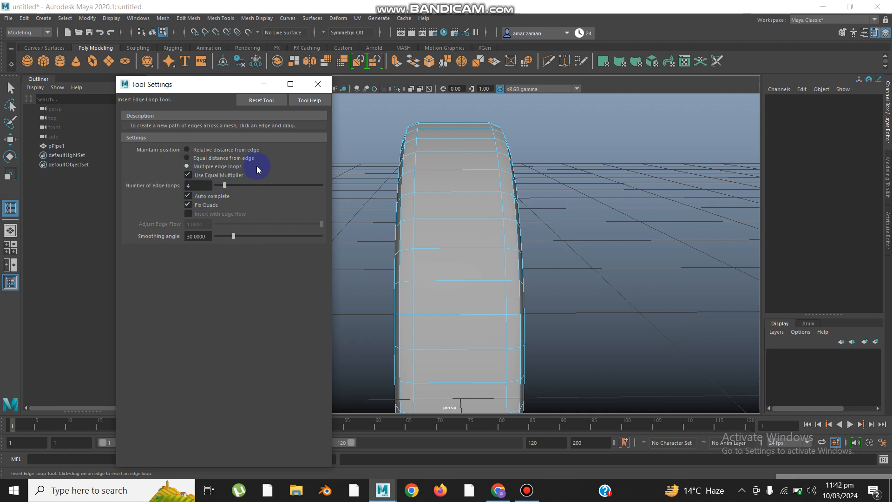
left_click(318, 84)
Step: Insert four evenly spaced edge loops around the pipe's outer surface and switch to face selection
left_click(445, 194)
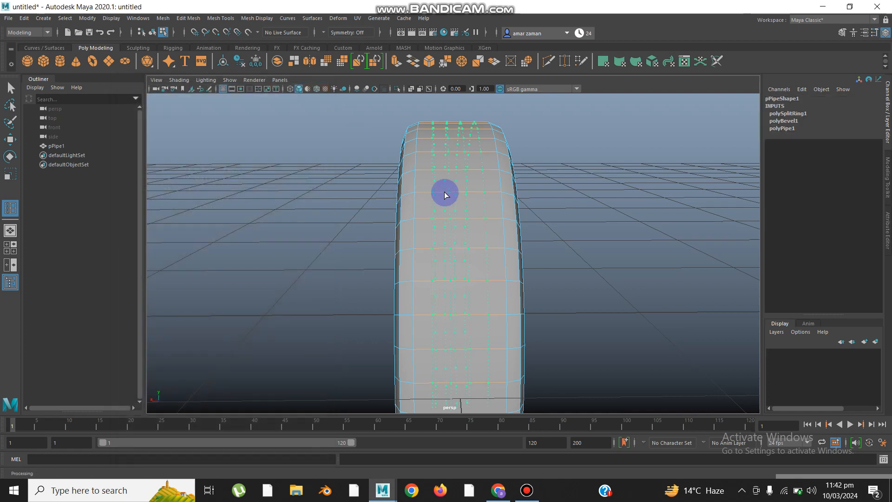
left_click(445, 194)
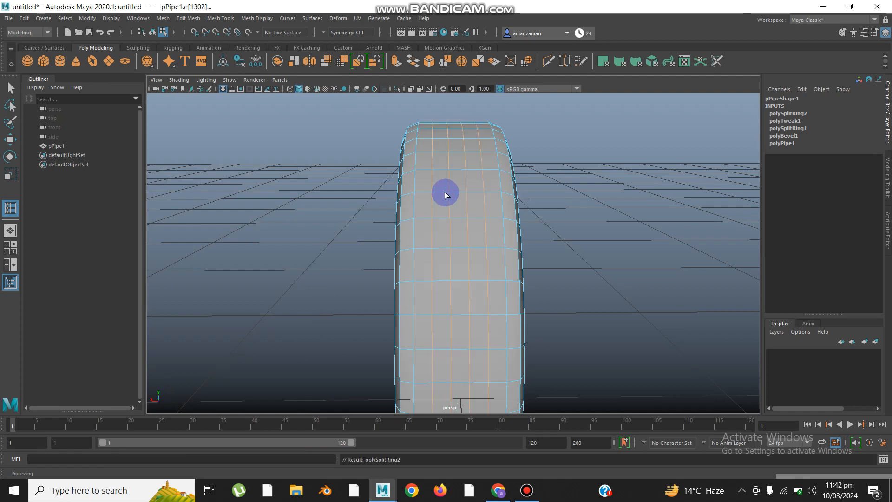
key("q")
right_click(433, 166)
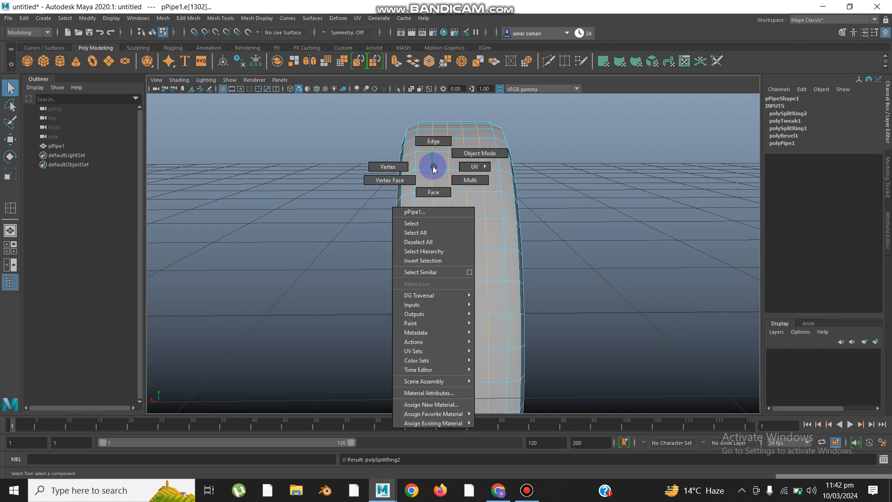
left_click(437, 192)
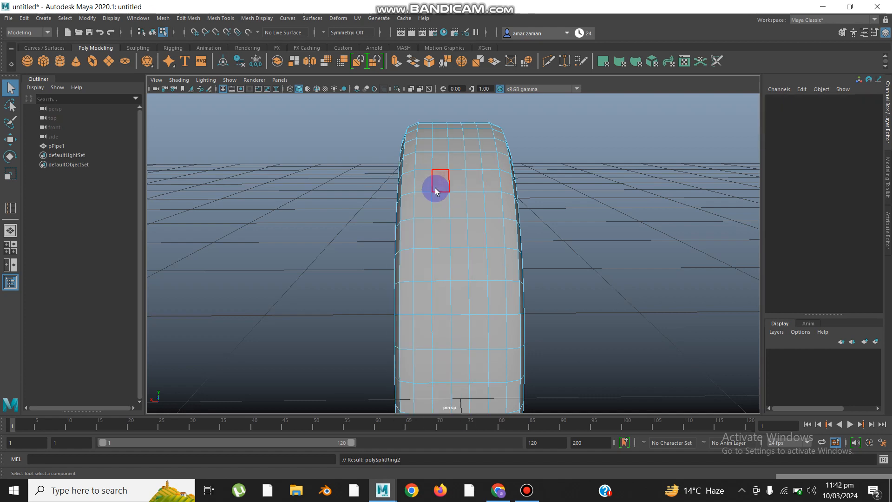
left_click_drag(437, 192, 410, 201, "alt")
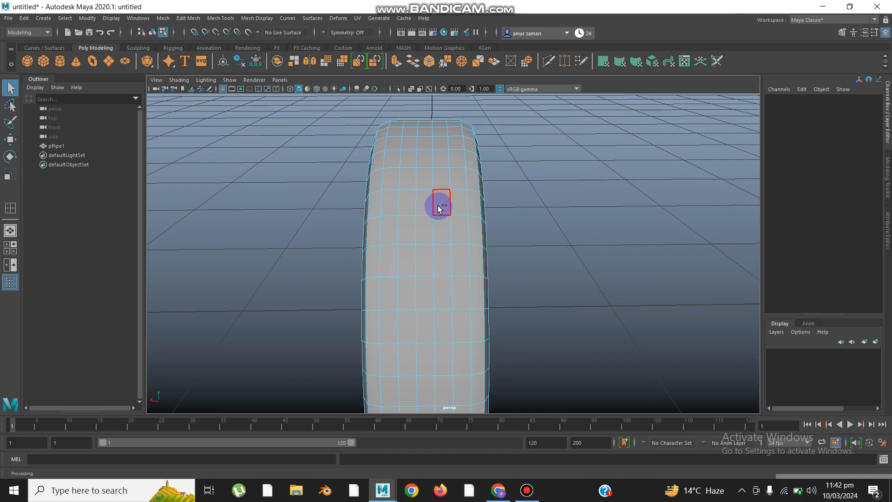
Step: Undo the insertion of the four edge loops on the outer surface
key("ctrl+z")
key("ctrl+z")
key("ctrl+z")
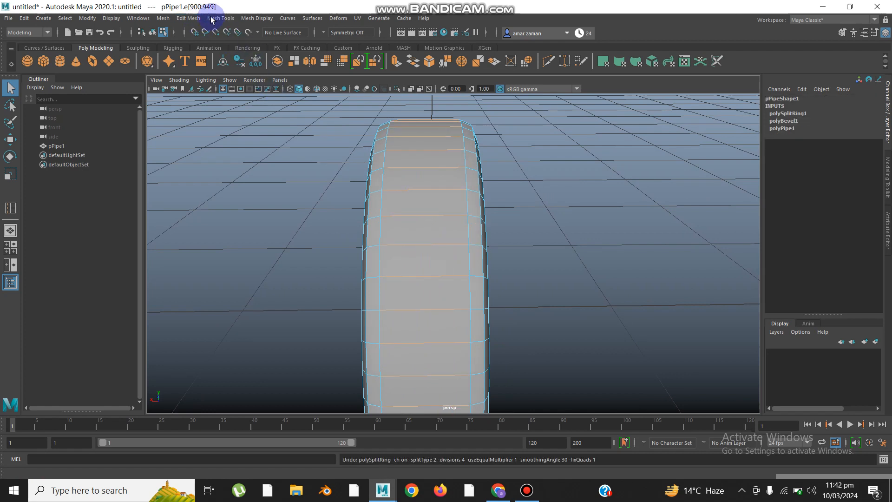
Step: Insert eight evenly spaced edge loops around the pipe's outer surface using the multiple edge loops setting
left_click(211, 18)
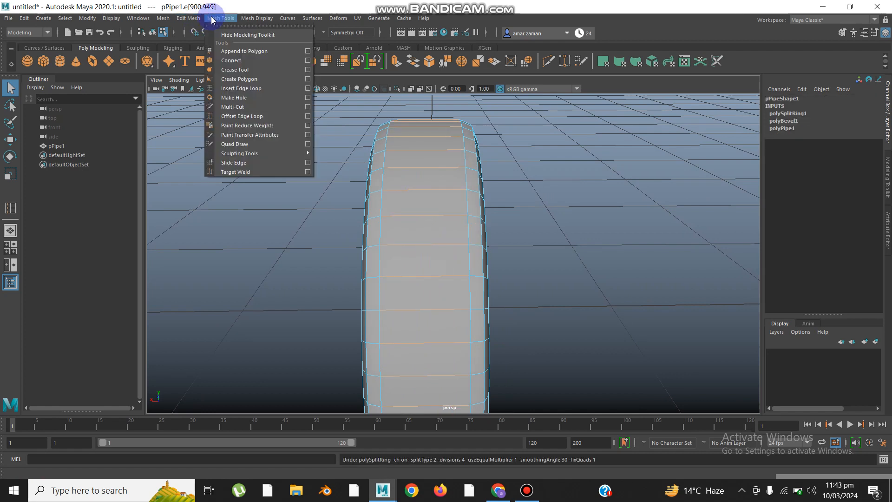
left_click(307, 89)
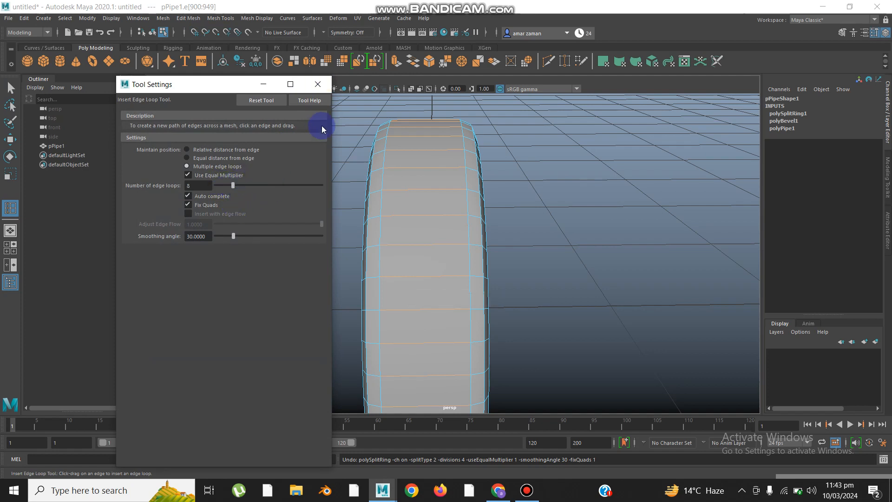
left_click(318, 84)
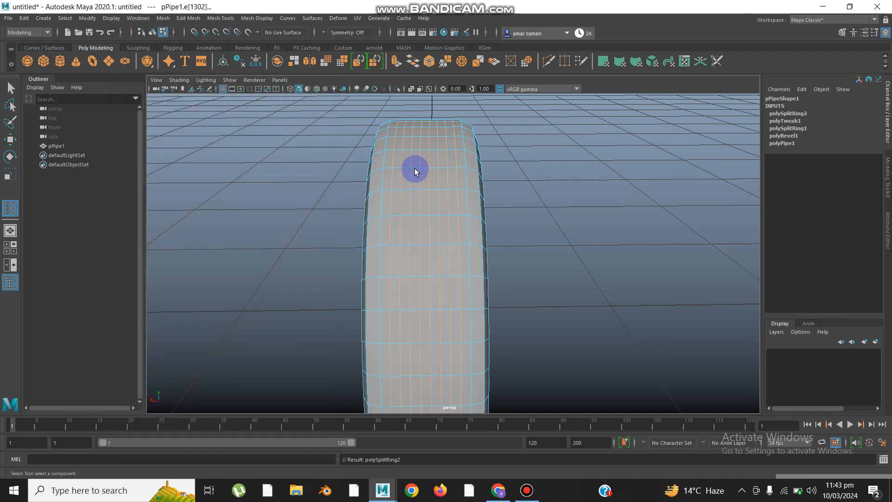
Step: Select four alternating face loops around the outer surface, the second, fourth, sixth and eighth strips
right_click_drag(409, 153, 408, 175)
left_click(398, 162)
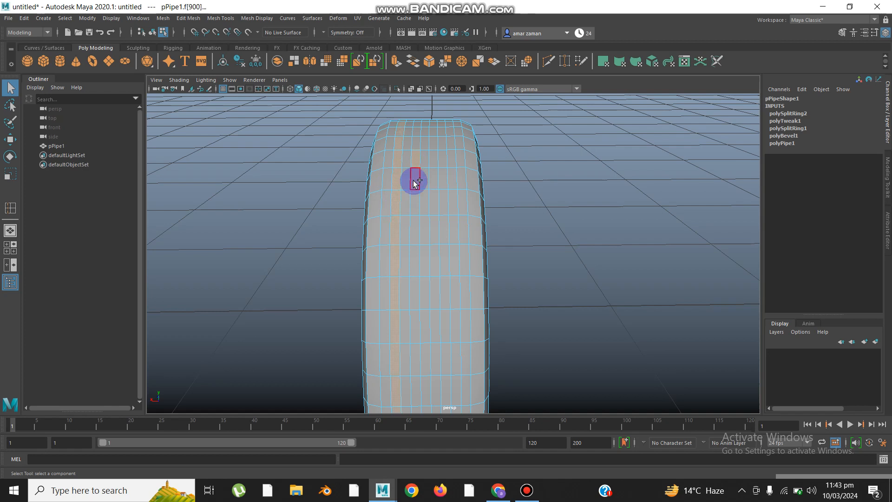
double_click(416, 198, "shift")
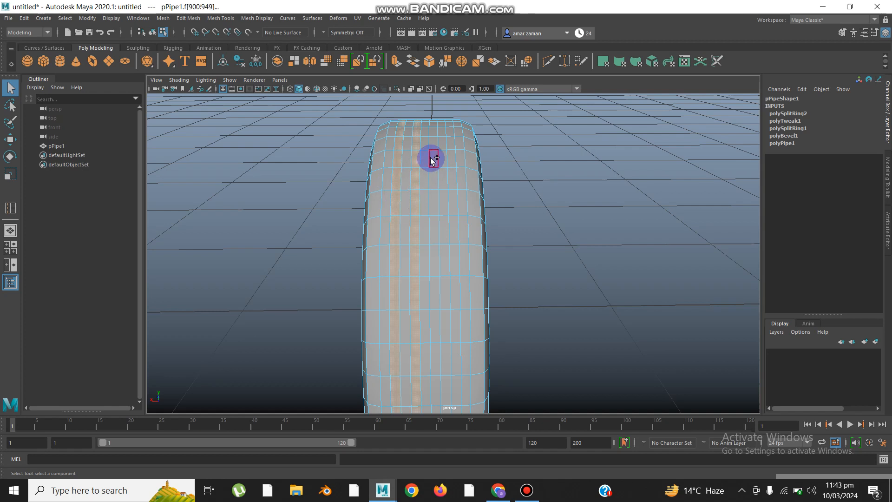
left_click_drag(431, 157, 434, 199, "shift")
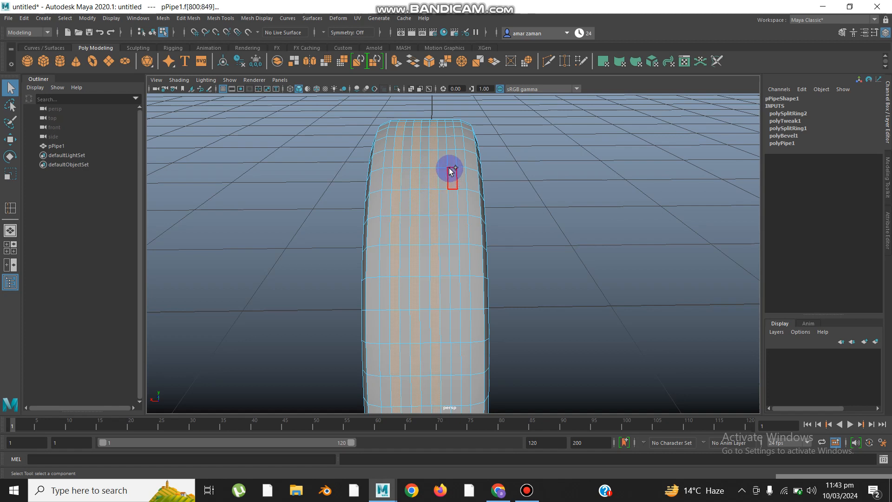
left_click_drag(454, 163, 454, 204, "shift")
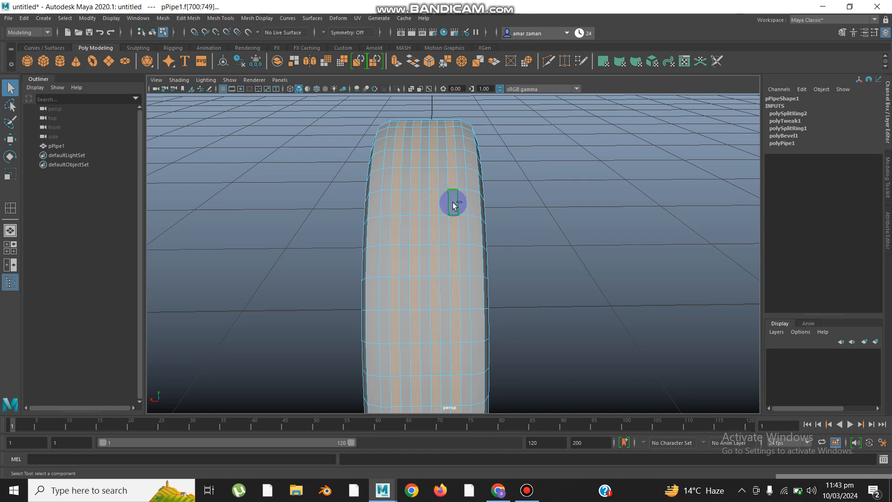
Step: Extrude the four selected face loops and scale them slightly inward to form tread grooves
scroll(489, 205, "down", 2)
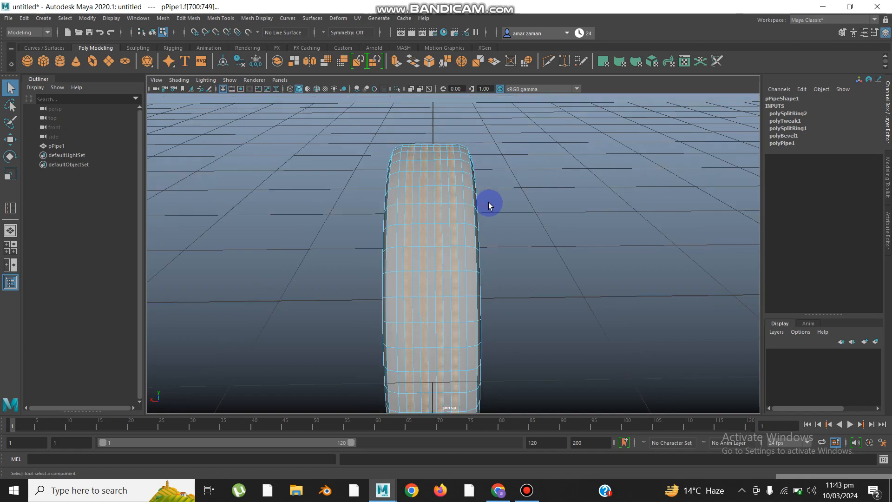
mouse_move(508, 214)
left_mouse_down("alt")
mouse_move(308, 215)
mouse_move(504, 219)
left_mouse_up("alt")
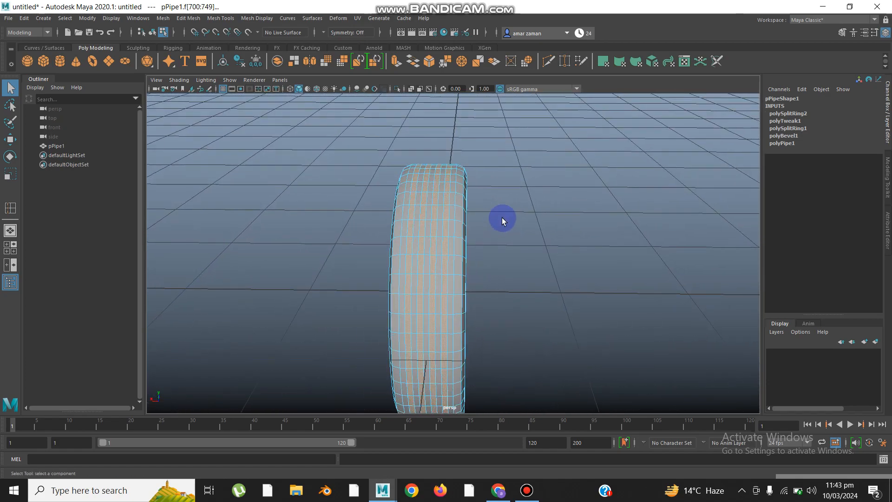
middle_click_drag(504, 219, 464, 170, "alt")
left_click_drag(464, 170, 480, 186, "alt")
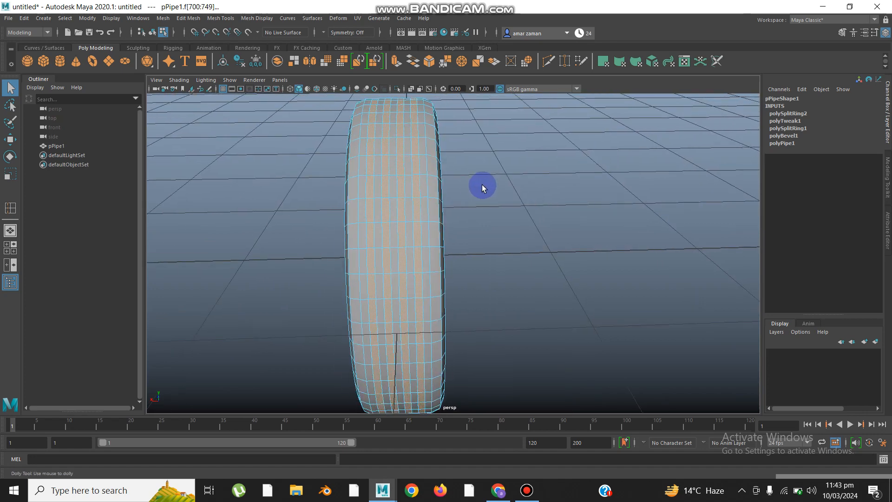
scroll(483, 186, "down", 2)
key("ctrl+e")
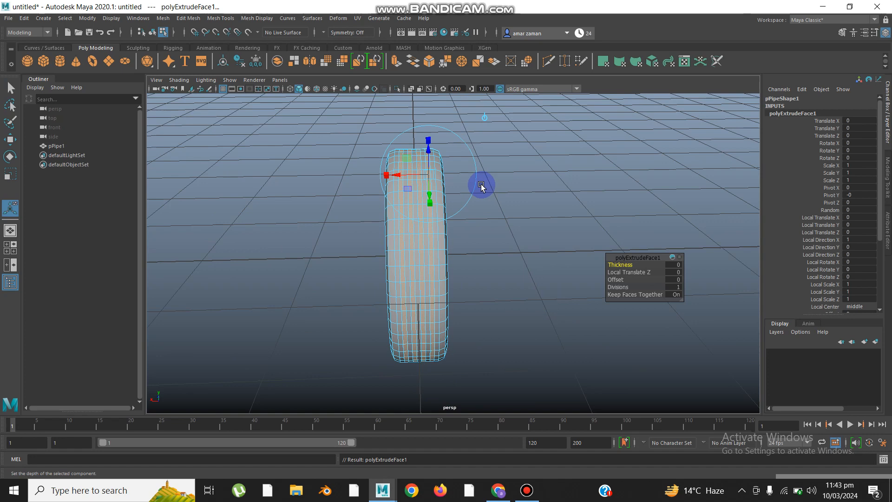
key("r")
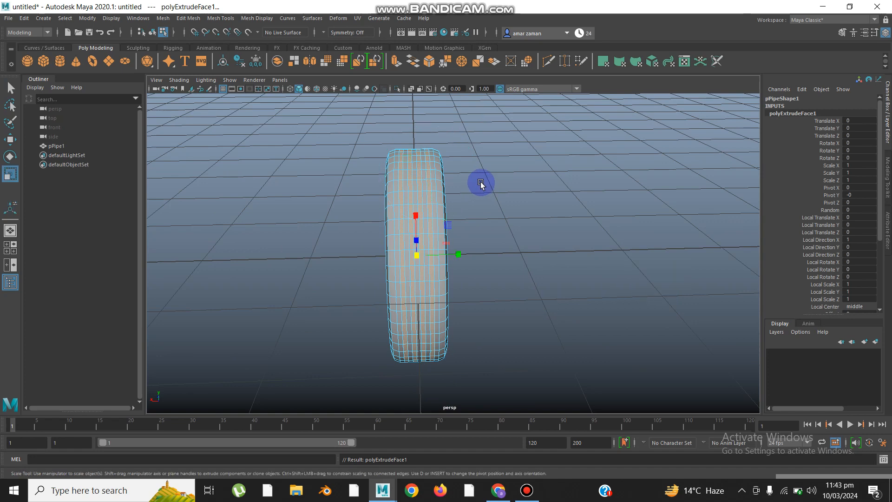
left_click_drag(480, 206, 450, 227, "alt")
scroll(420, 201, "up", 2)
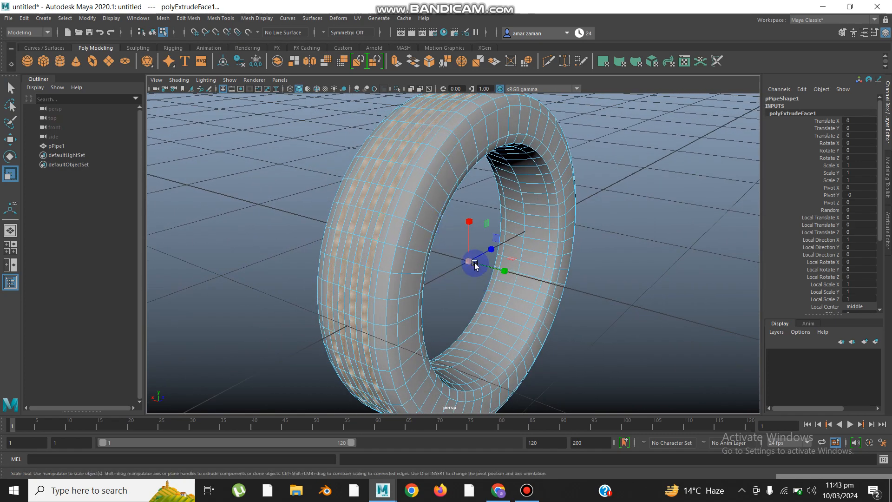
left_click_drag(471, 264, 534, 170)
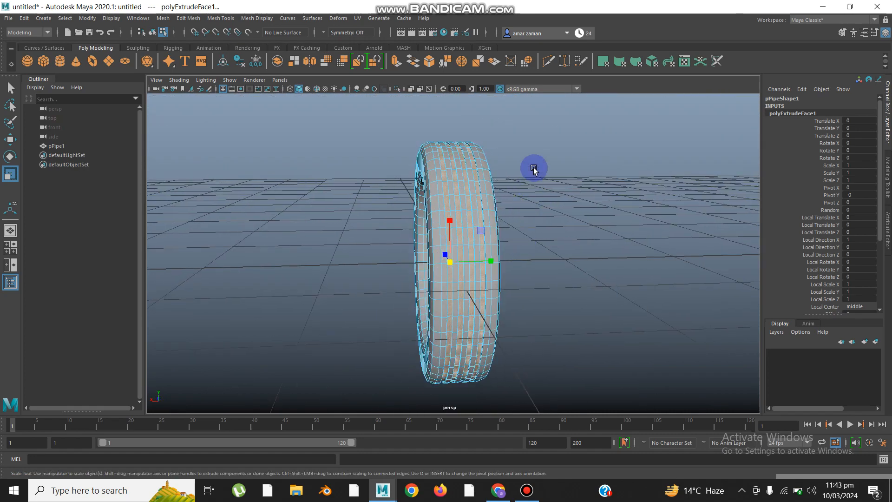
Step: Return the grooved ring to object mode, check its grooves and select the whole object
right_click_drag(533, 170, 553, 158)
left_click(553, 162)
left_click_drag(553, 161, 534, 211, "alt")
scroll(487, 169, "up", 3)
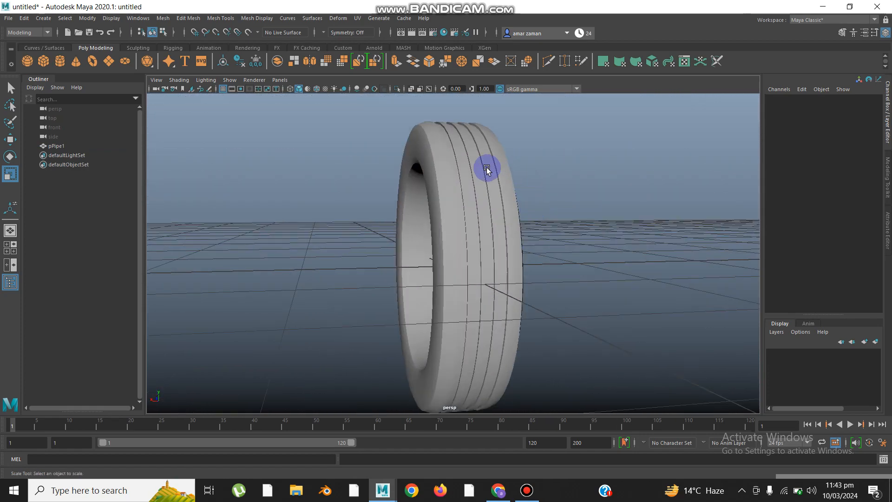
left_click_drag(487, 169, 462, 183, "alt")
left_click(434, 183)
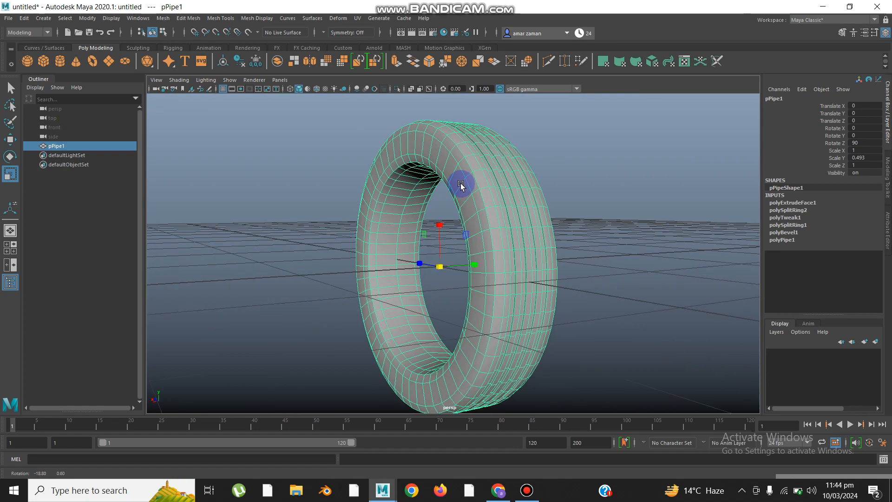
scroll(460, 184, "up", 5)
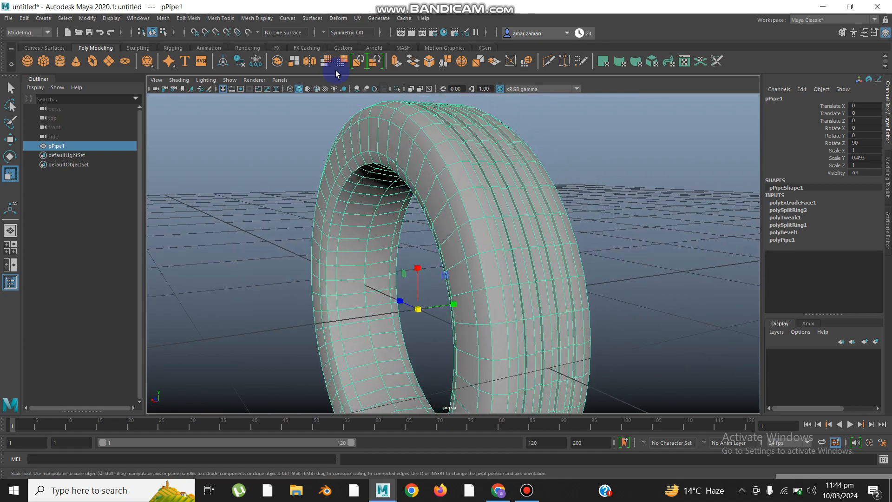
left_click(220, 18)
left_click(266, 84)
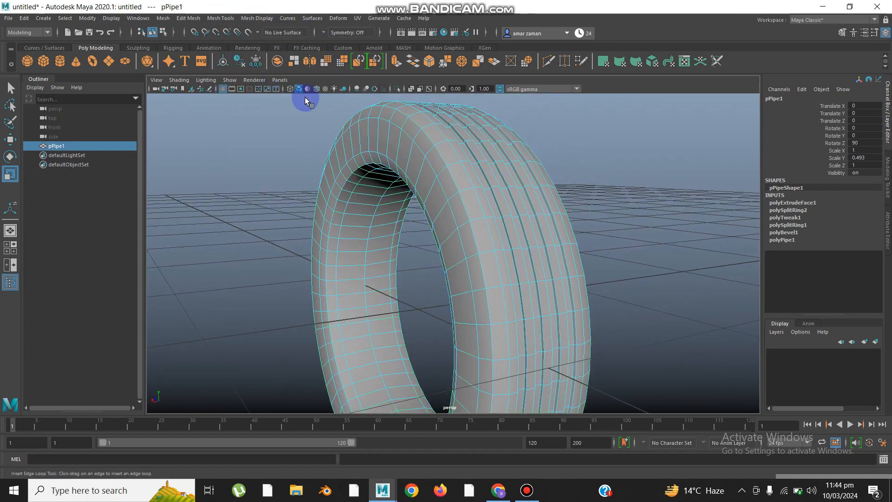
left_click_drag(432, 189, 431, 190)
key("ctrl+z")
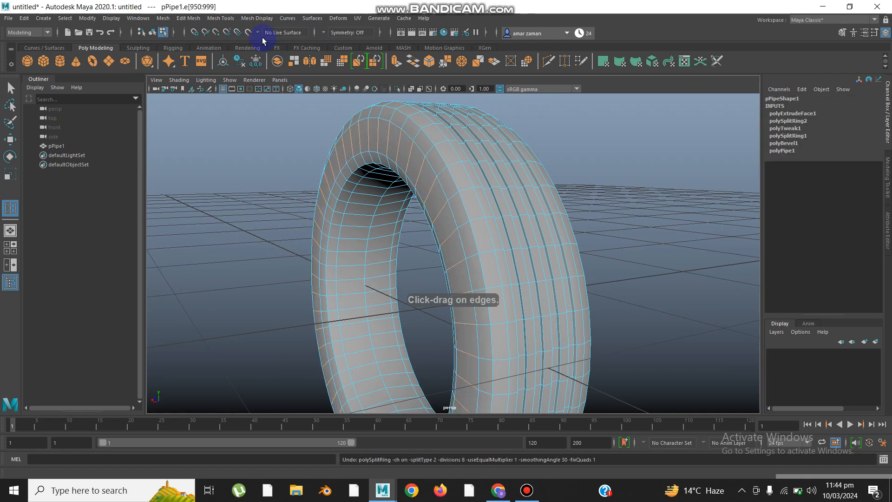
Step: Set the Insert Edge Loop tool to relative distance from edge and add one edge loop around each side wall
left_click(215, 18)
left_click(309, 85)
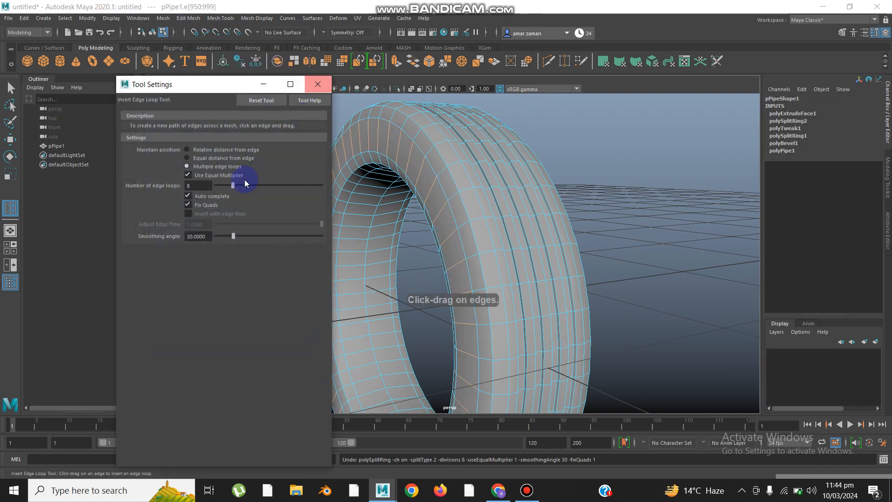
left_click(187, 150)
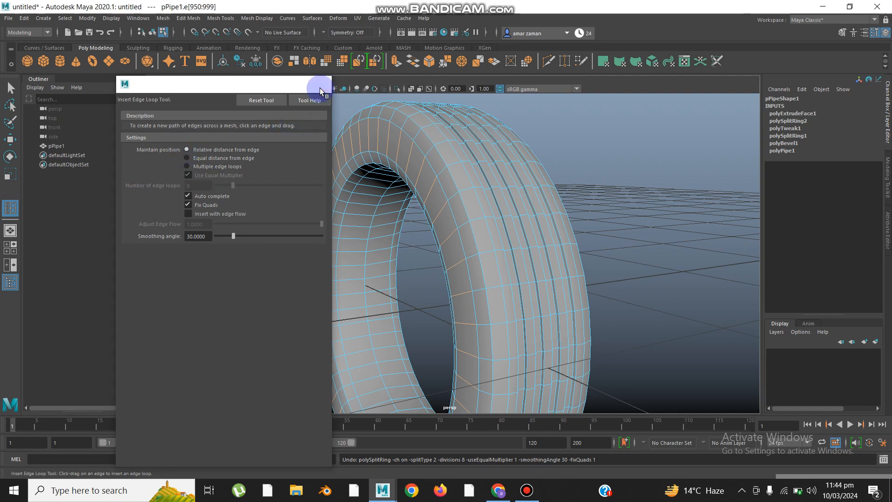
left_click(318, 85)
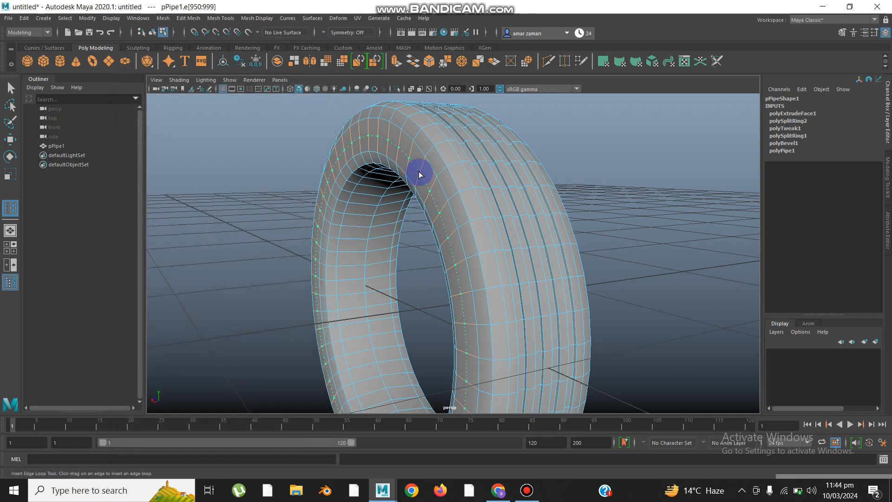
left_click(461, 179)
left_click_drag(580, 200, 430, 174, "alt")
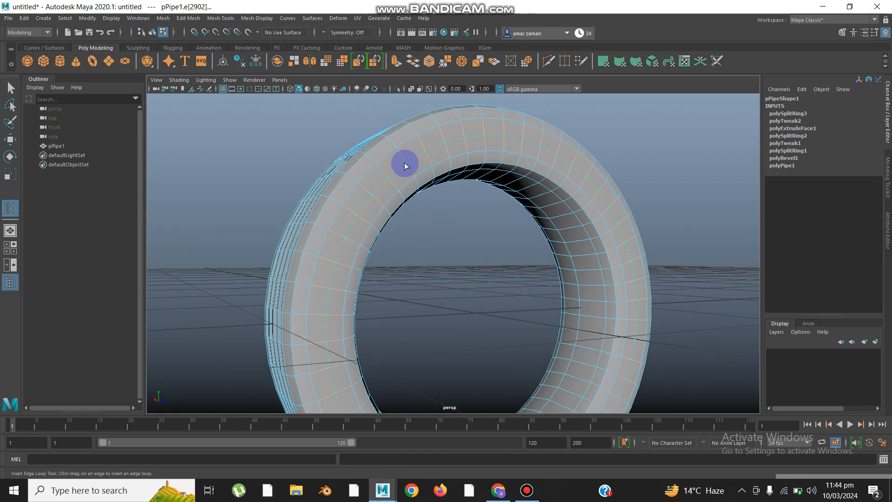
key("q")
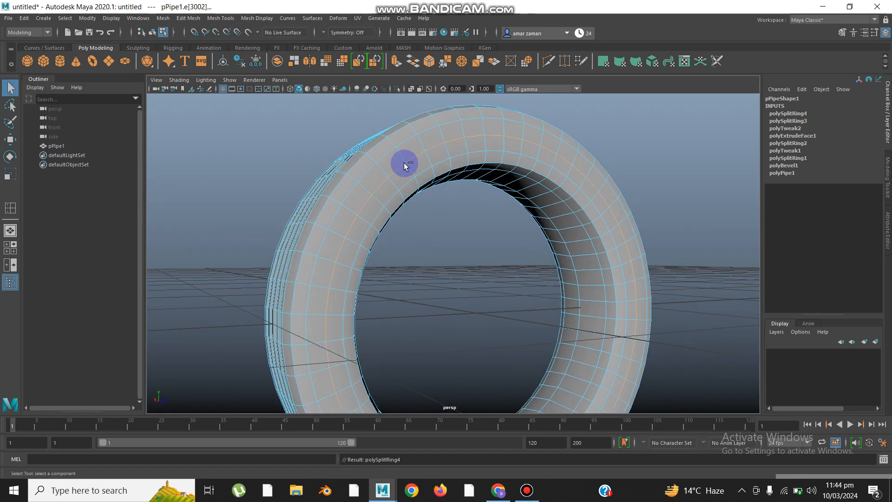
Step: Move the selected edge loop on the first side wall slightly outward along the tyre's width axis
left_click_drag(404, 165, 506, 251, "alt")
key("w")
left_click(495, 293)
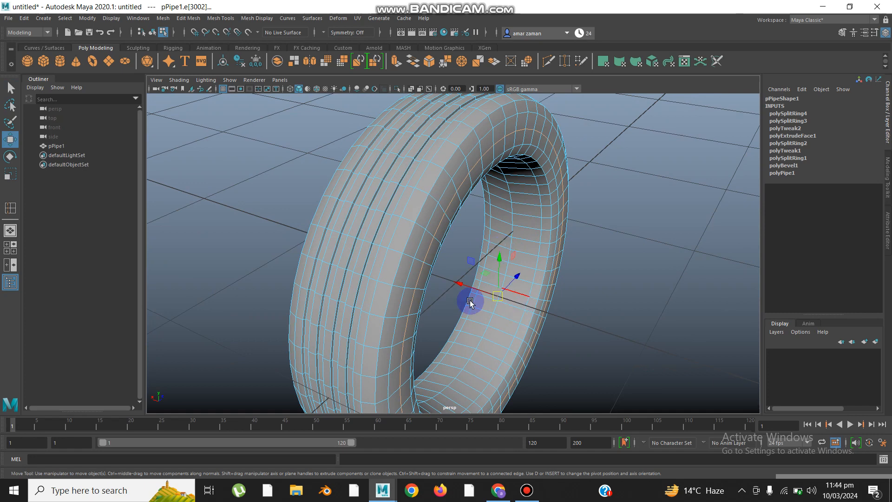
left_click_drag(463, 289, 553, 277)
Step: Select the opposite side wall's edge loop and move it outward along X, adjusting it in the front view
left_click_drag(455, 241, 439, 200, "alt")
left_click(448, 193)
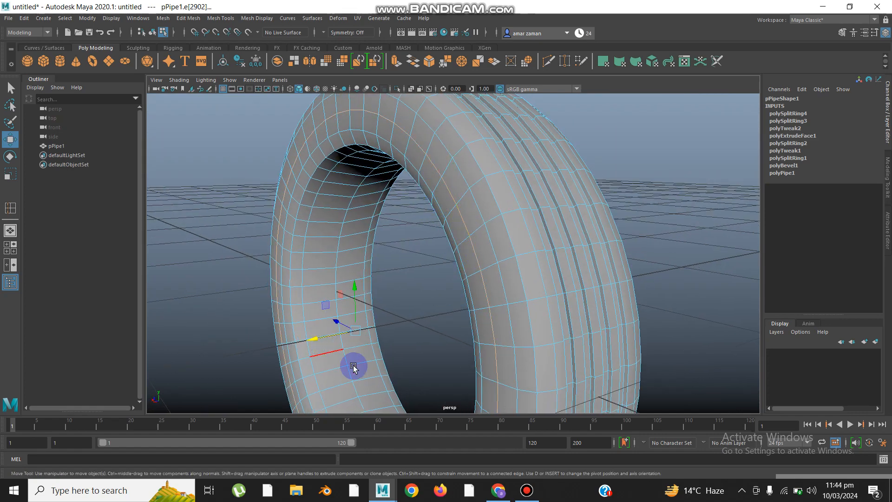
left_click_drag(352, 365, 547, 259, "alt")
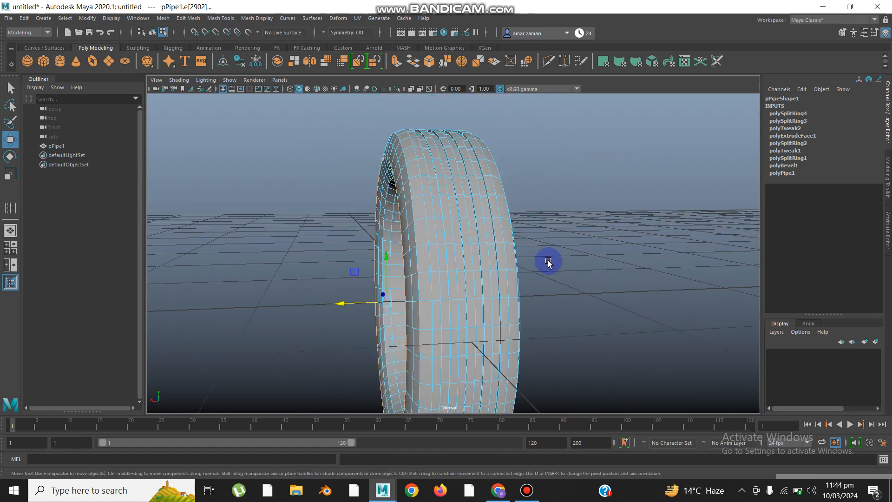
key("space")
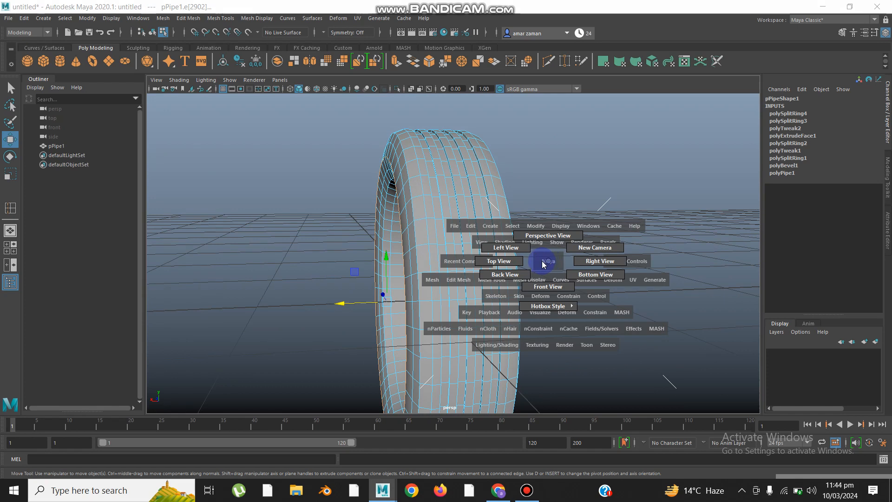
mouse_move(559, 263)
right_mouse_down()
mouse_move(582, 261)
mouse_move(552, 277)
mouse_move(524, 262)
right_mouse_up()
left_click_drag(524, 261, 547, 286)
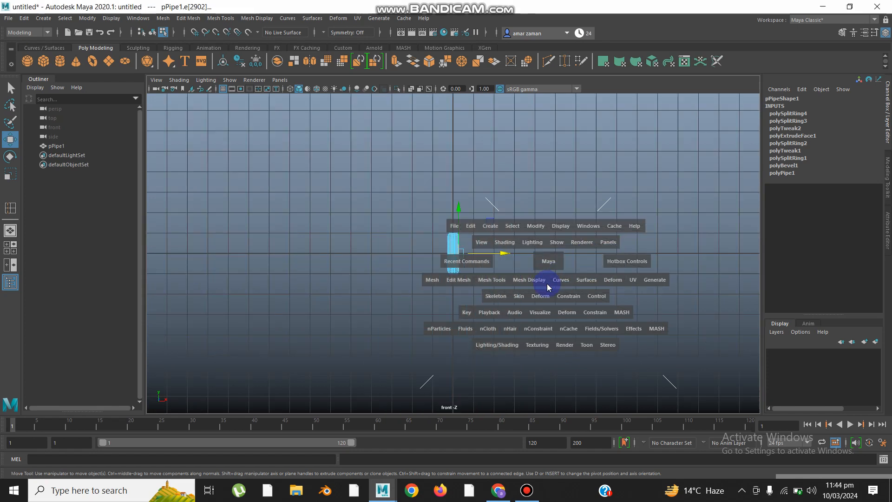
scroll(472, 255, "up", 6)
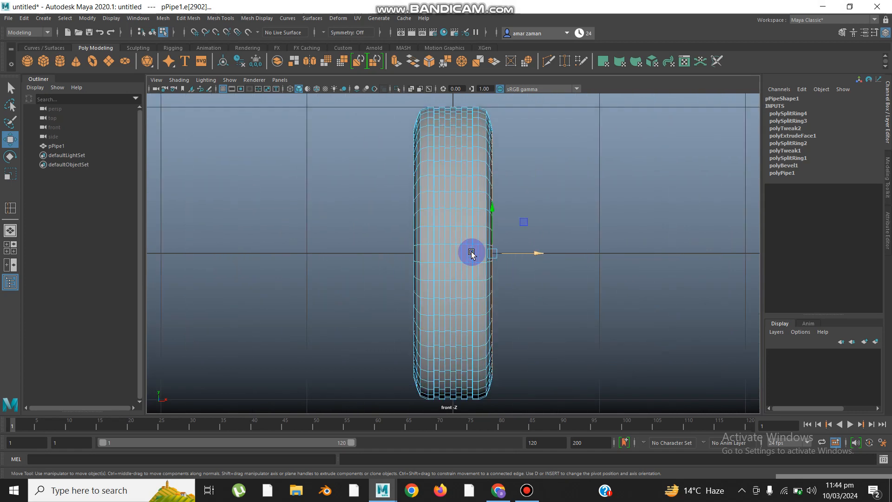
left_click_drag(540, 251, 540, 254)
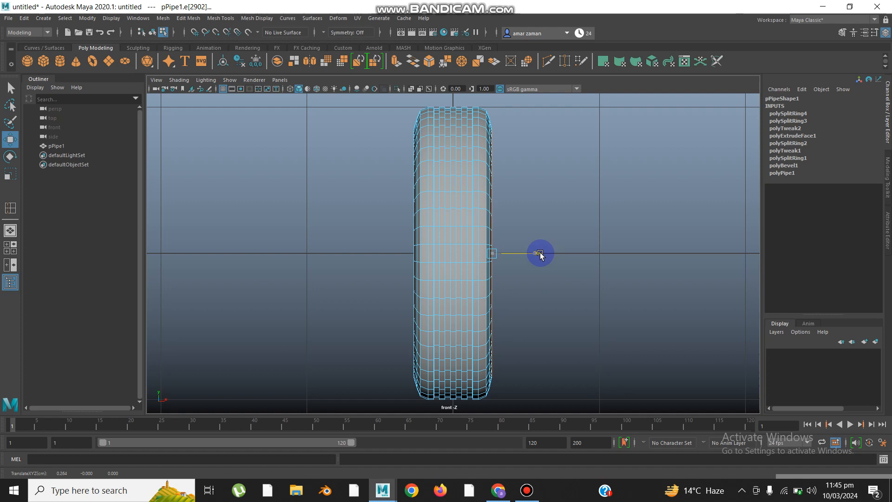
Step: Return to the perspective view, switch the tyre back to object mode and select the whole object
scroll(540, 254, "down", 6)
key("space")
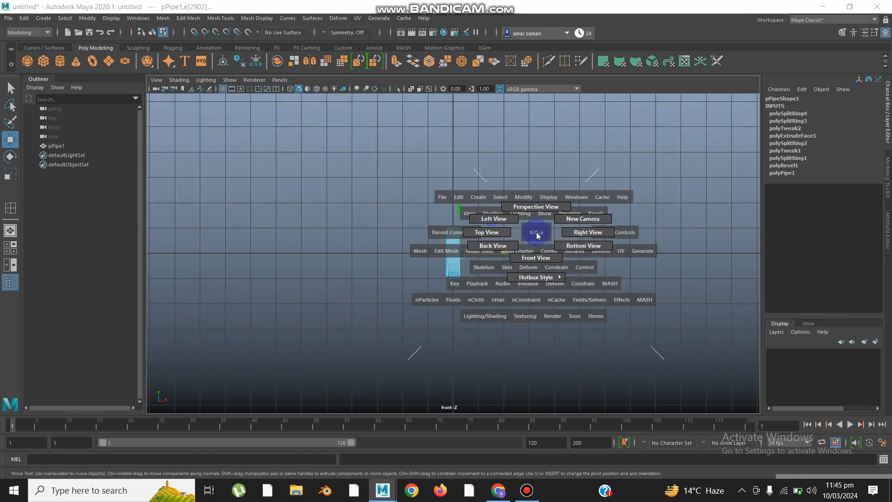
left_click_drag(535, 214, 534, 213)
left_click(528, 179)
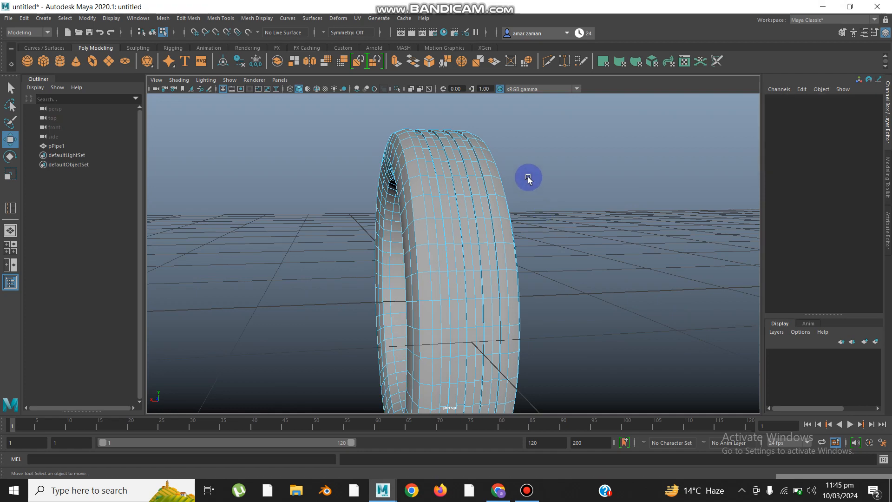
right_click_drag(528, 179, 567, 173)
left_click(537, 243)
left_click_drag(536, 243, 475, 203, "alt")
left_click(443, 161)
left_click_drag(444, 161, 526, 191, "alt")
Step: Widen the tyre by scaling it along its width axis to a Scale Y of 0.548
scroll(527, 192, "down", 6)
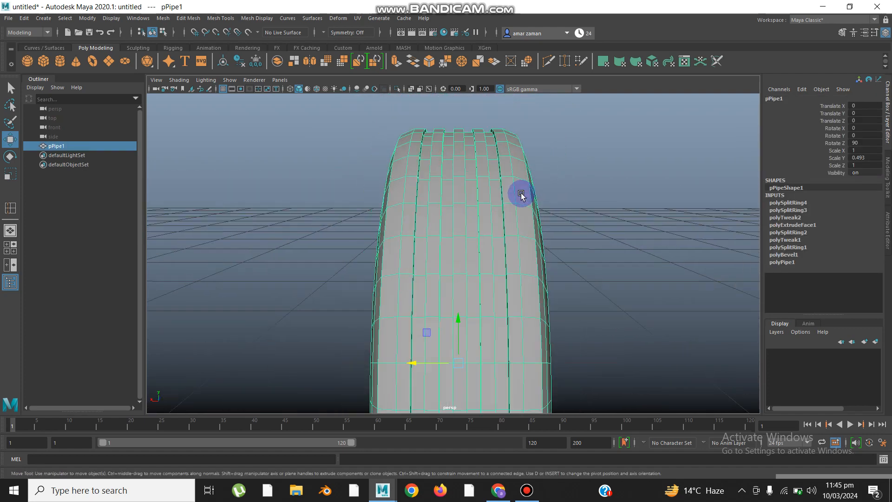
key("r")
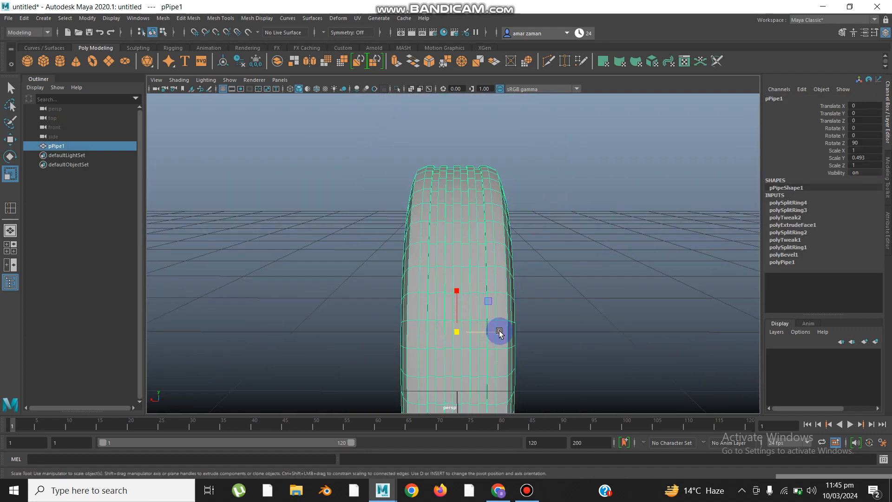
left_click_drag(500, 332, 504, 334)
scroll(498, 186, "down", 3)
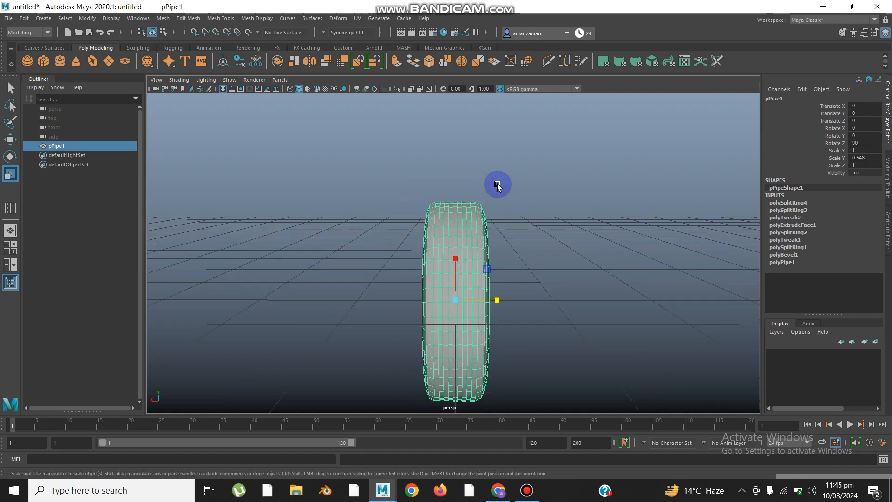
Step: Assign a new Lambert material to the tyre and open the material's attributes
right_click_drag(497, 186, 528, 175)
left_click(546, 213)
left_click_drag(546, 214, 462, 212, "alt")
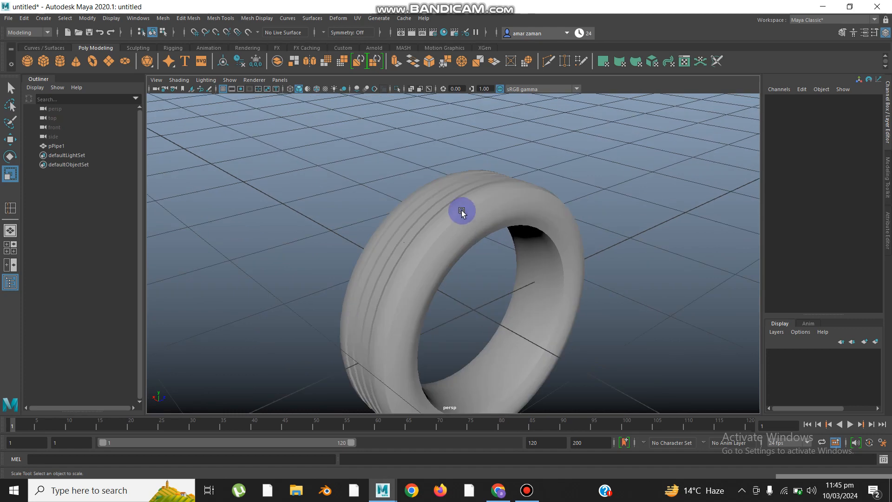
left_click(462, 212)
right_click_drag(462, 212, 532, 422)
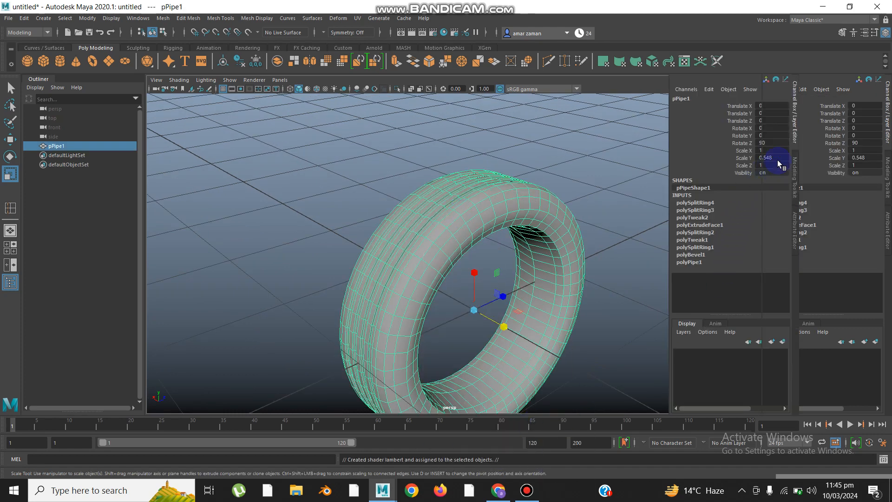
left_click(889, 120)
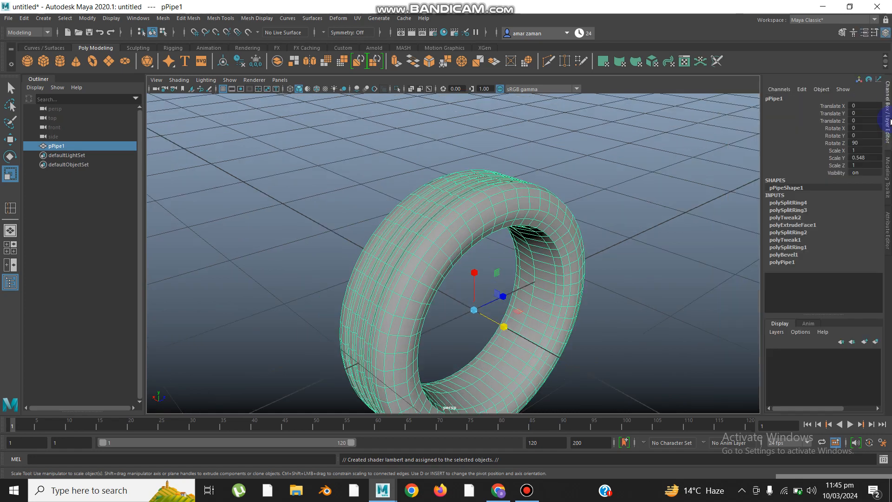
right_click_drag(564, 217, 566, 445)
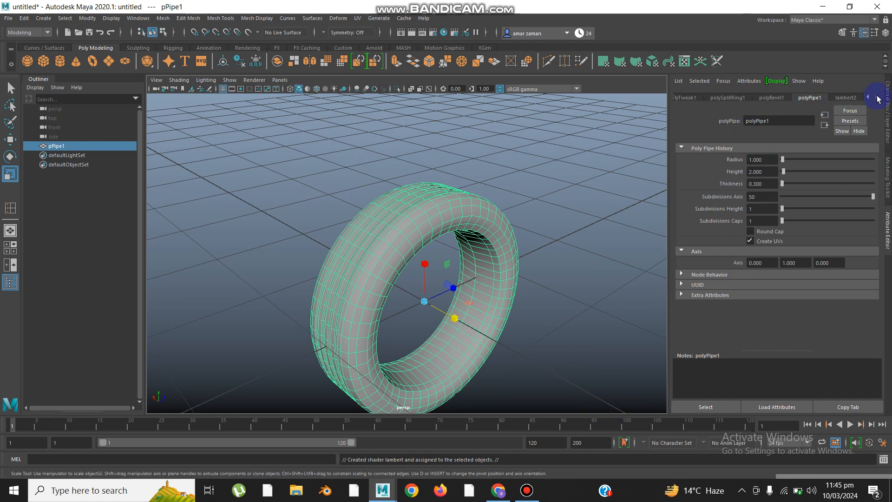
Step: Set the tyre's Lambert colour to a dark grey with a V value of 0.122, then deselect the tyre
left_click(851, 97)
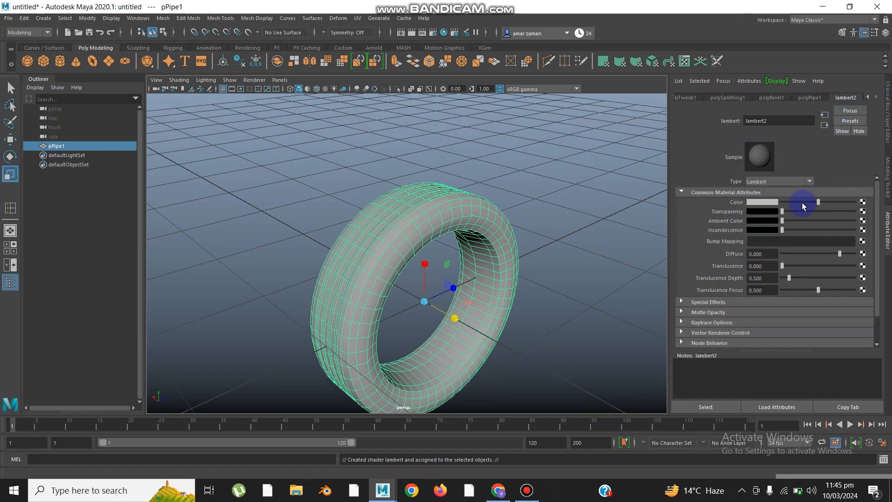
left_click(768, 202)
left_click(777, 185)
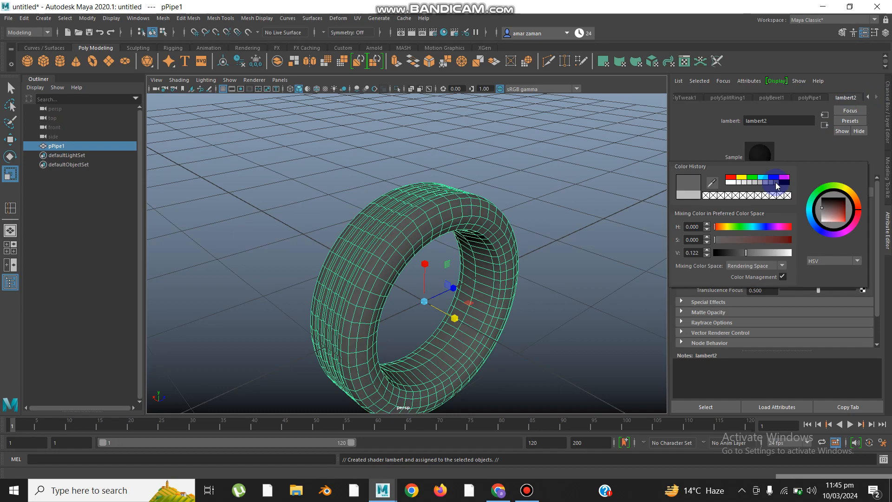
left_click(512, 188)
Step: Examine the dark tyre's tread grooves, side walls and inner wall from several angles
scroll(512, 182, "up", 3)
scroll(513, 181, "down", 2)
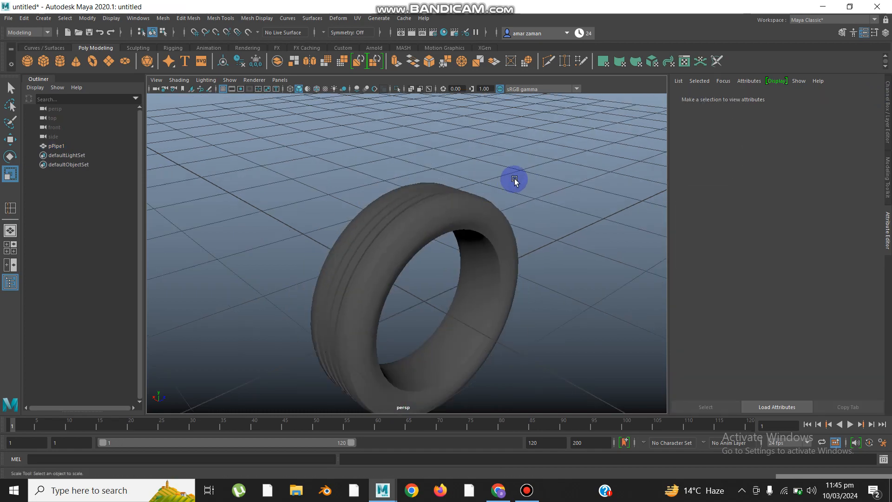
left_click_drag(514, 181, 407, 277, "alt")
scroll(526, 280, "up", 4)
scroll(406, 277, "down", 5)
left_click_drag(501, 317, 372, 275, "alt")
left_click(373, 274)
scroll(367, 241, "up", 4)
left_click_drag(378, 232, 543, 223, "alt")
scroll(566, 212, "up", 4)
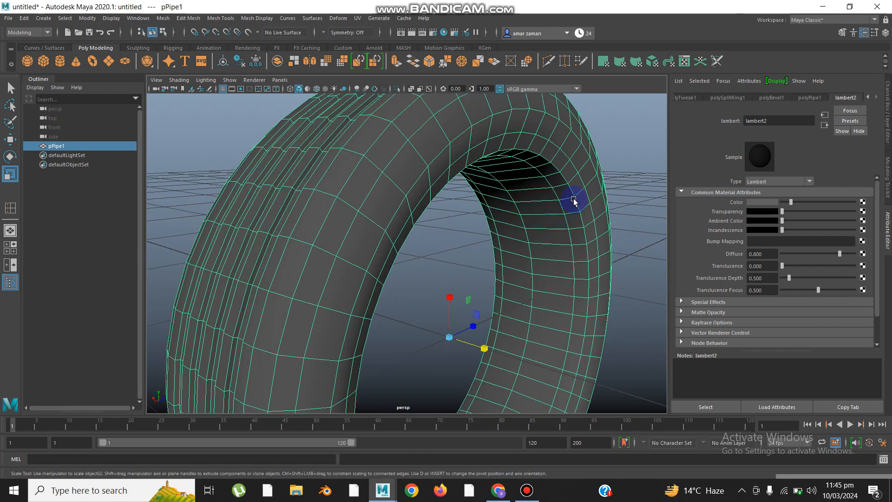
scroll(574, 200, "down", 5)
mouse_move(528, 257)
left_mouse_down("alt")
mouse_move(540, 267)
mouse_move(521, 248)
left_mouse_up("alt")
scroll(510, 234, "up", 3)
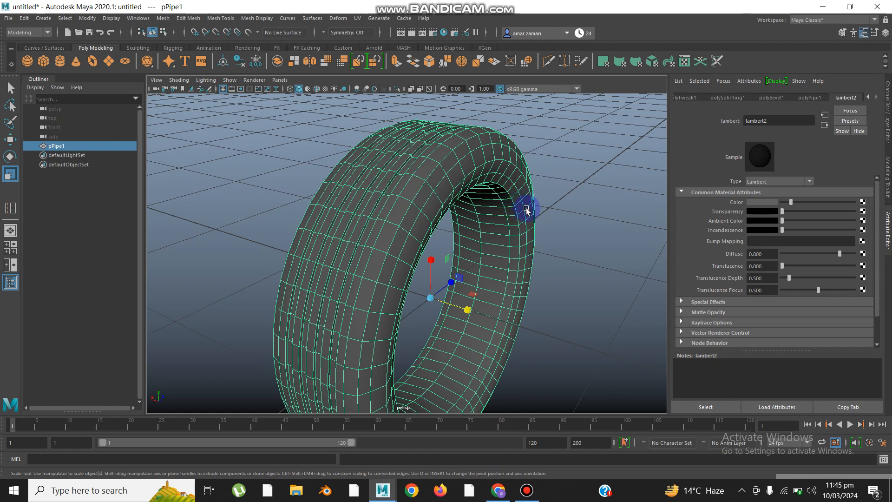
left_click(559, 208)
left_click_drag(556, 234, 155, 130, "alt")
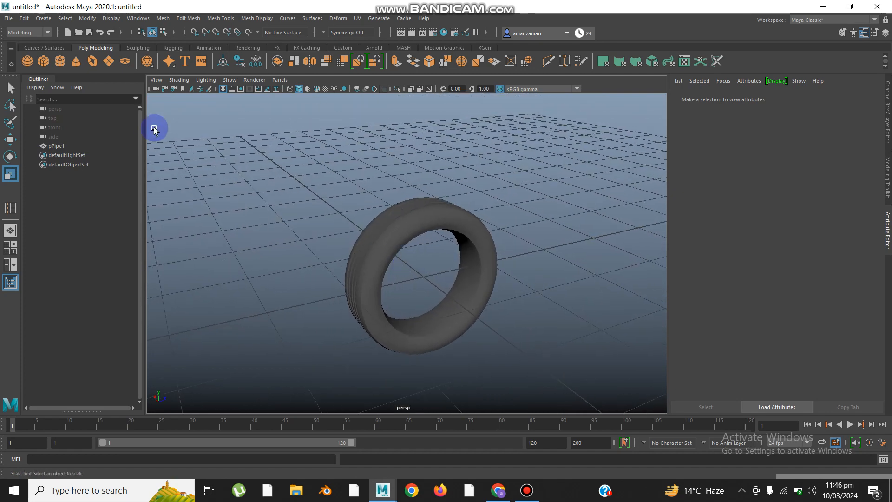
Step: Create a polygon plane at the tyre's centre and scale it up uniformly to about 9.2 as a ground surface
left_click(109, 61)
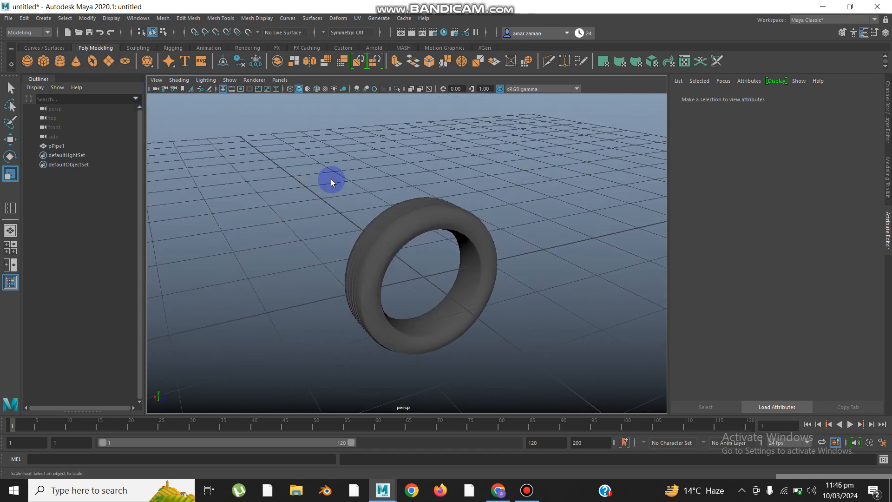
left_click(416, 274)
scroll(419, 277, "down", 3)
left_click_drag(418, 277, 598, 279)
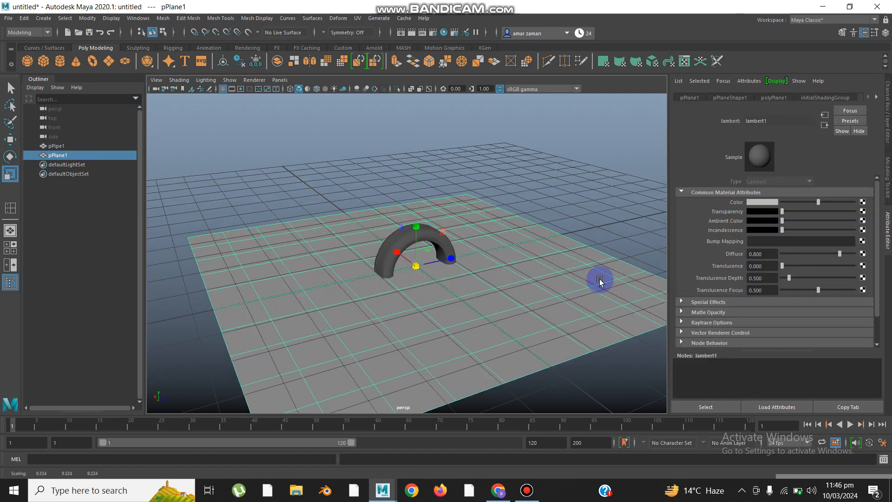
Step: Lower the ground plane beneath the tyre and deselect it
key("w")
left_click_drag(418, 233, 423, 271)
left_click(462, 148)
left_click_drag(462, 147, 260, 109, "alt")
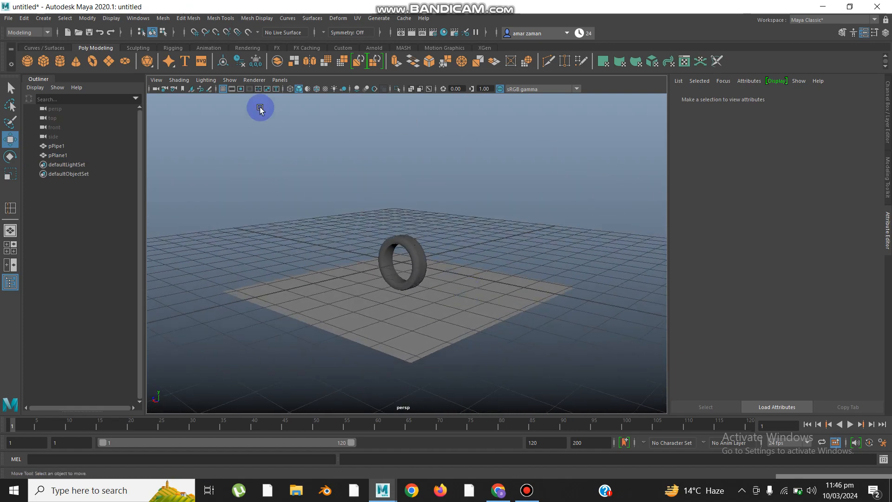
Step: Hide the viewport grid, frame the tyre on the plane and make a test render with Maya Software
left_click(223, 90)
scroll(482, 286, "up", 3)
left_click_drag(482, 279, 404, 42, "alt")
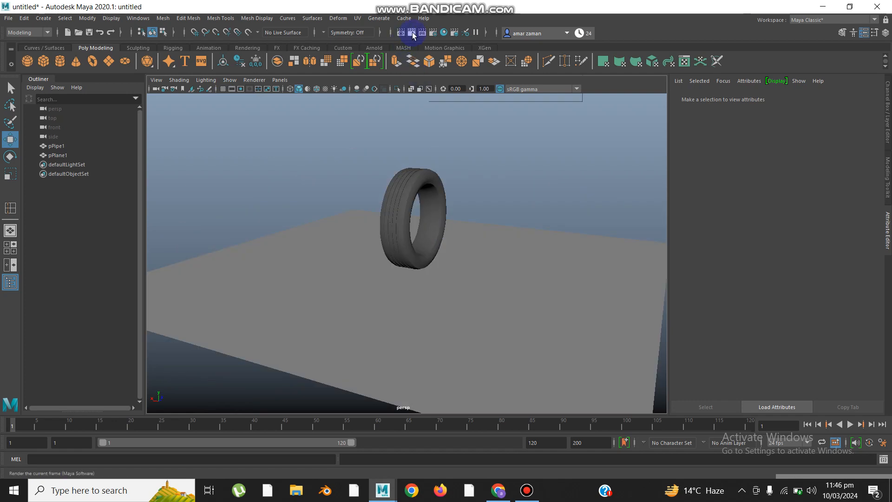
left_click(411, 32)
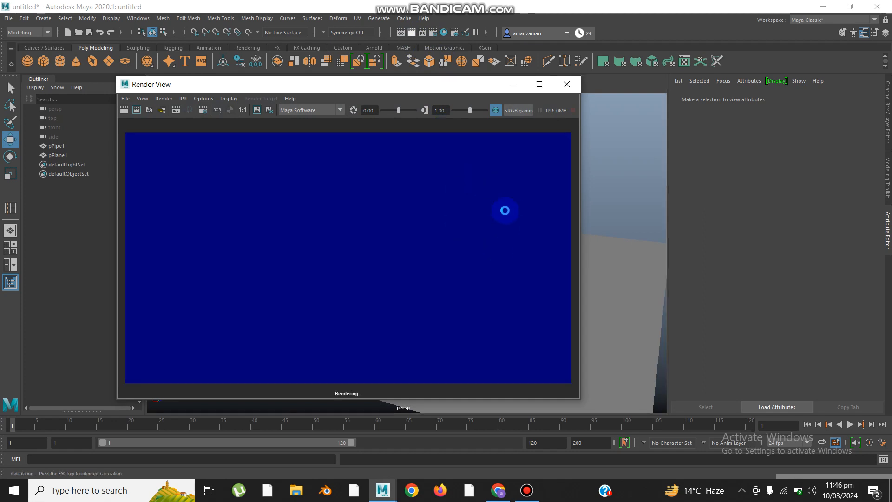
left_click(566, 86)
Step: Move the ground plane horizontally to about X 1.618 and Z 1.285, leaving more floor behind the tyre
left_click_drag(511, 239, 506, 181, "alt")
left_click(509, 261)
left_click(426, 281)
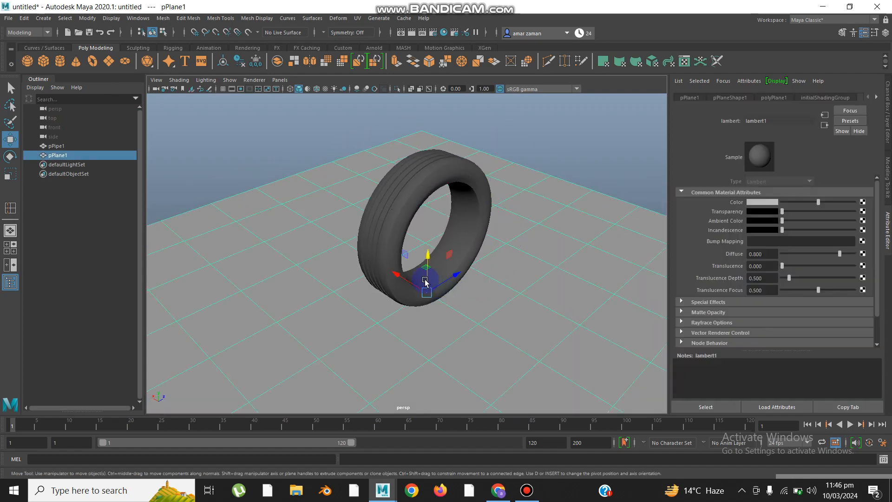
left_click_drag(376, 257, 430, 206)
scroll(408, 179, "down", 3)
middle_click_drag(409, 179, 495, 217, "alt")
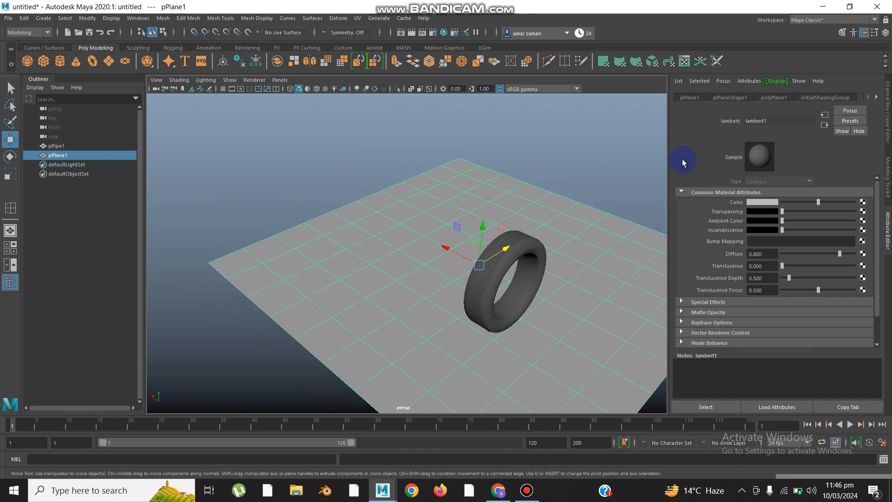
Step: Reduce the ground plane's width and height subdivisions to 1 each
left_click(696, 98)
left_click(740, 102)
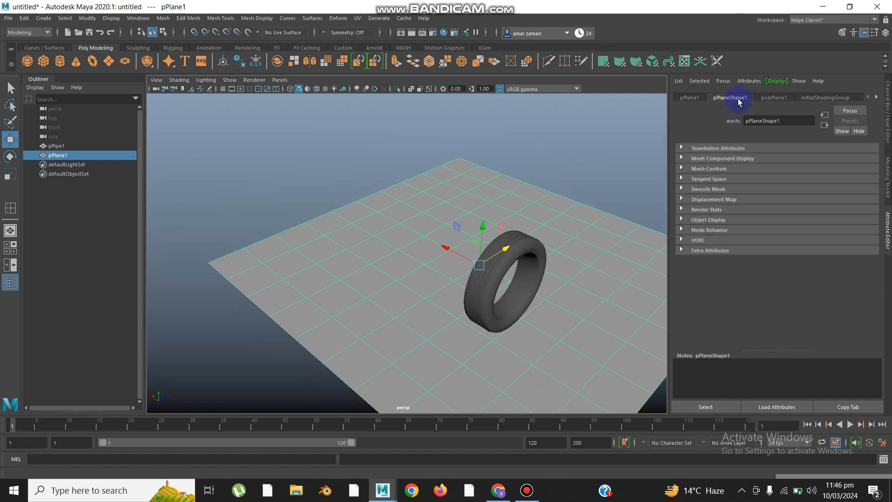
left_click(887, 112)
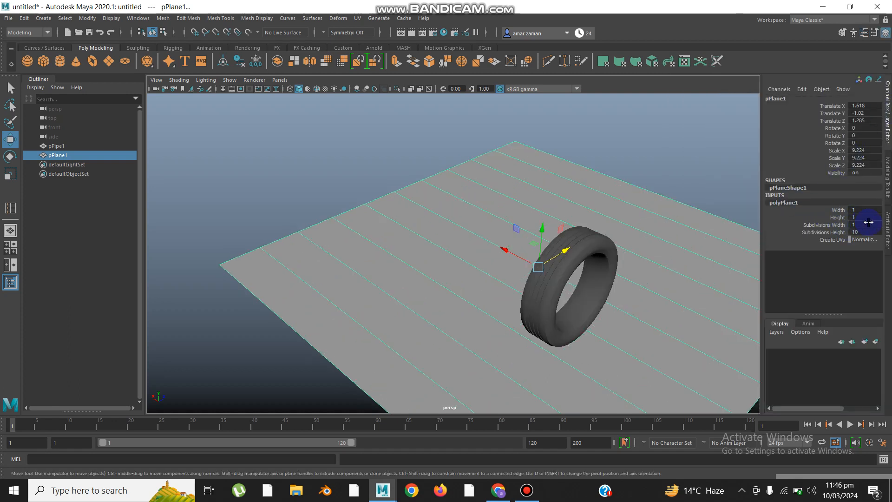
left_click_drag(873, 235, 848, 236)
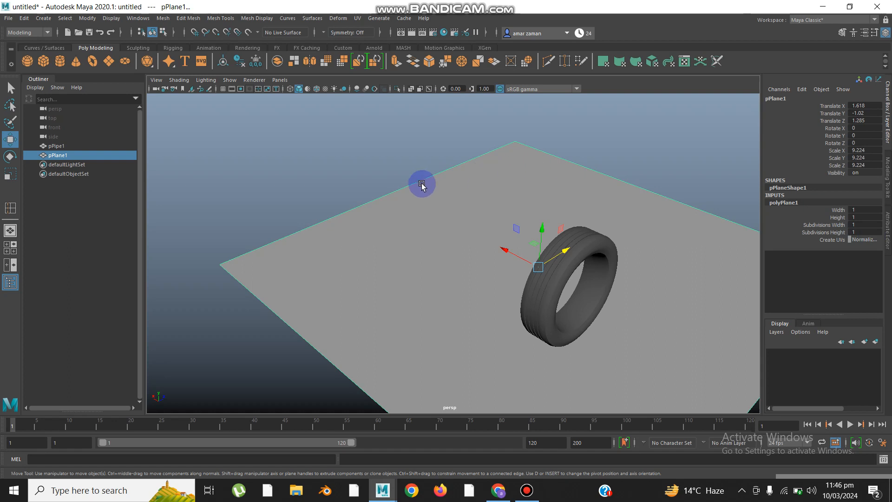
Step: Extrude the ground plane's edge behind the tyre upward by about 5.653 to form a back wall
right_click_drag(421, 182, 421, 159)
left_click(411, 185)
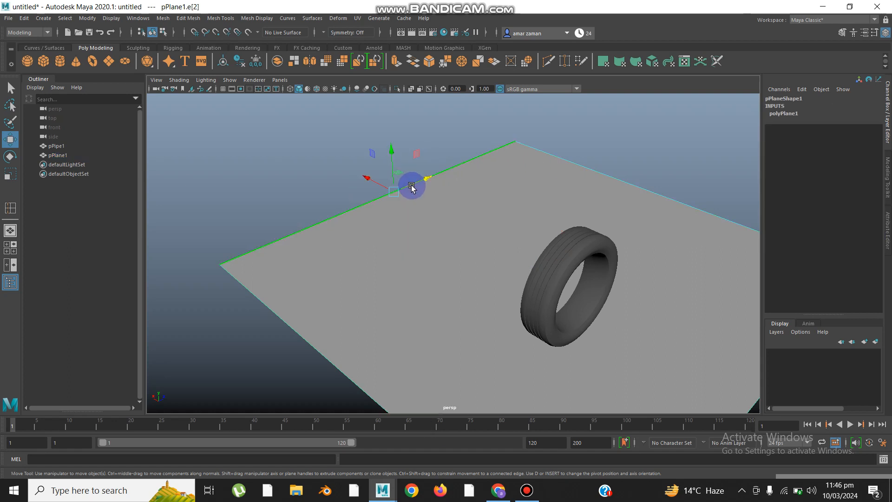
key("ctrl+e")
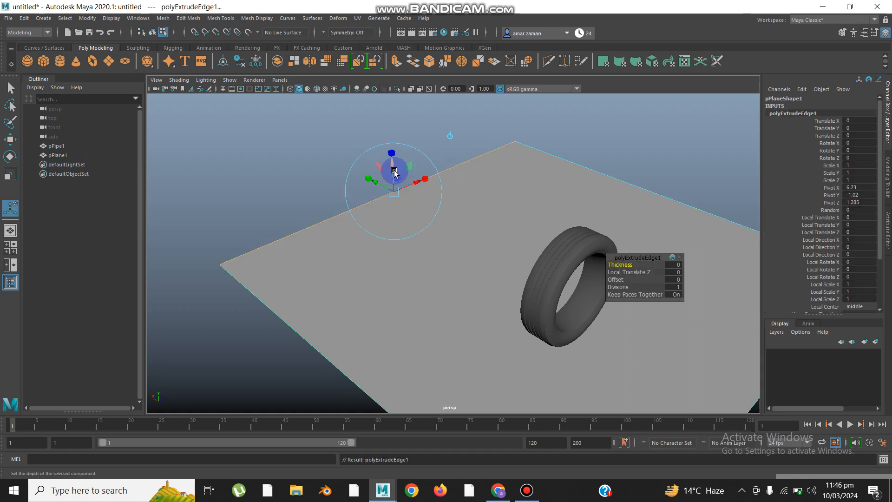
left_click_drag(395, 172, 383, 2)
scroll(395, 234, "down", 3)
middle_click_drag(423, 255, 437, 325, "alt")
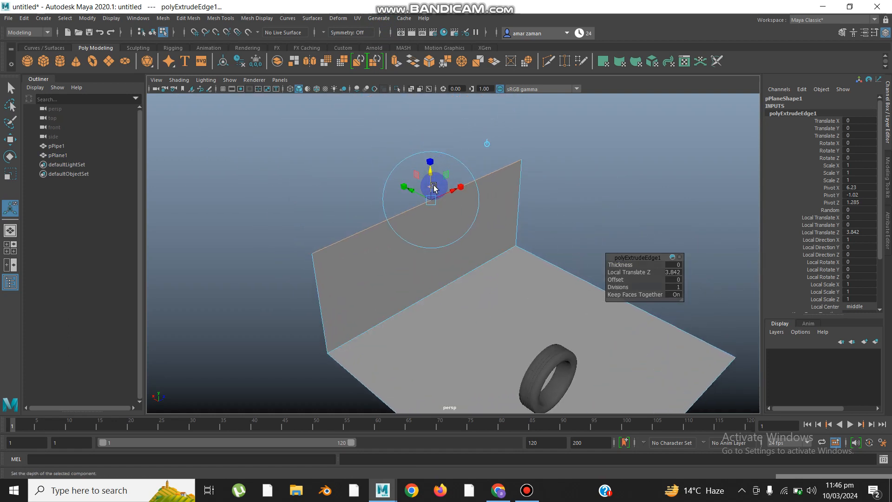
left_click_drag(433, 175, 422, 124)
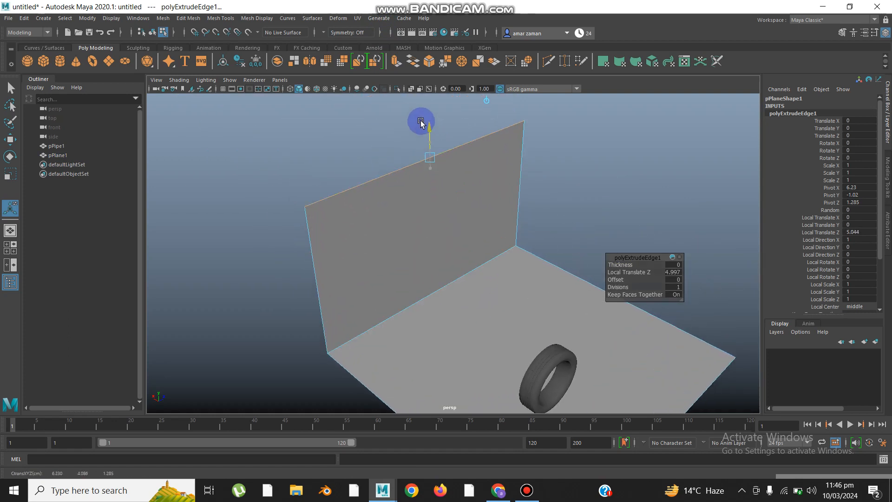
Step: Bevel the edge between floor and back wall with fraction 0.5 and 8 segments, and return to object mode
scroll(485, 265, "up", 4)
scroll(491, 262, "up", 1)
middle_click_drag(492, 262, 498, 215, "alt")
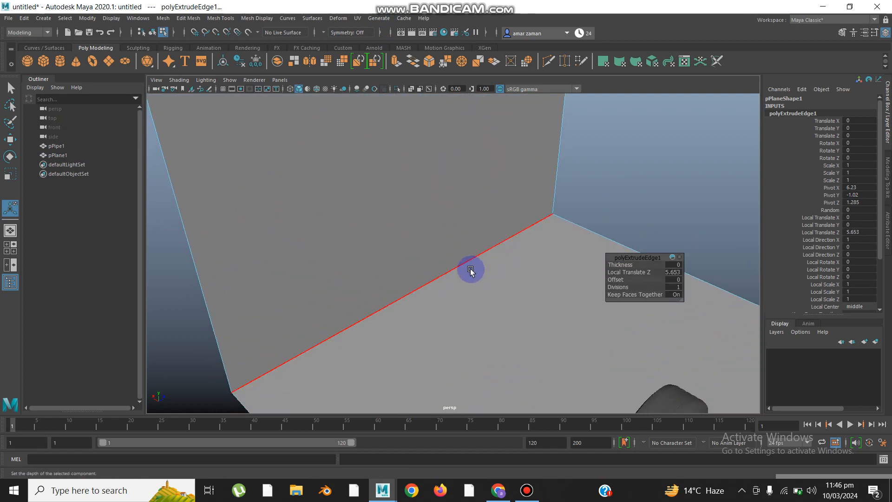
left_click(463, 265)
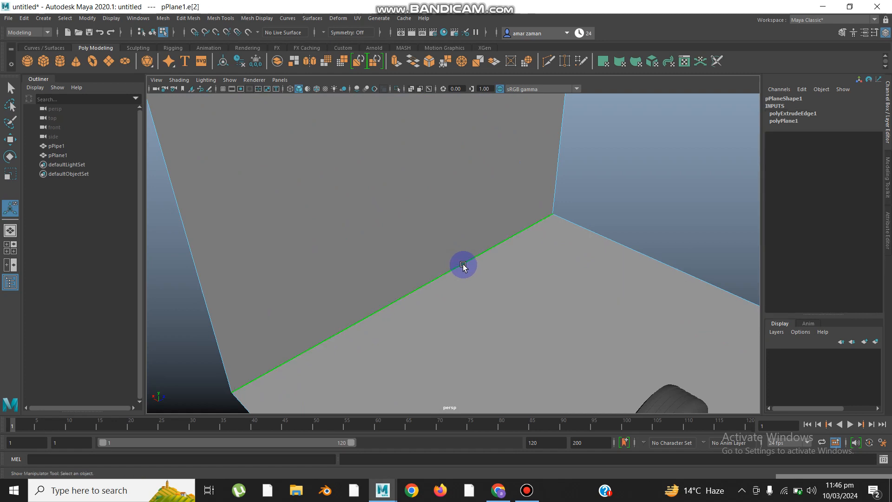
scroll(428, 279, "down", 5)
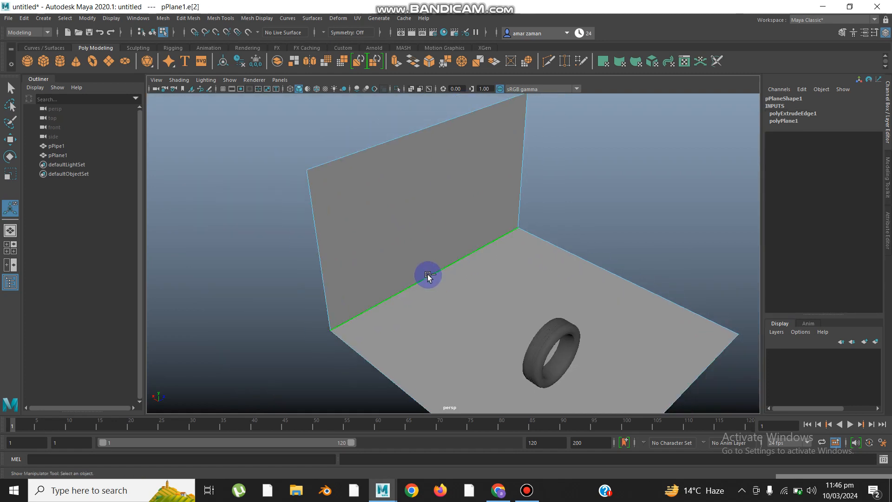
key("ctrl+b")
left_click(637, 273)
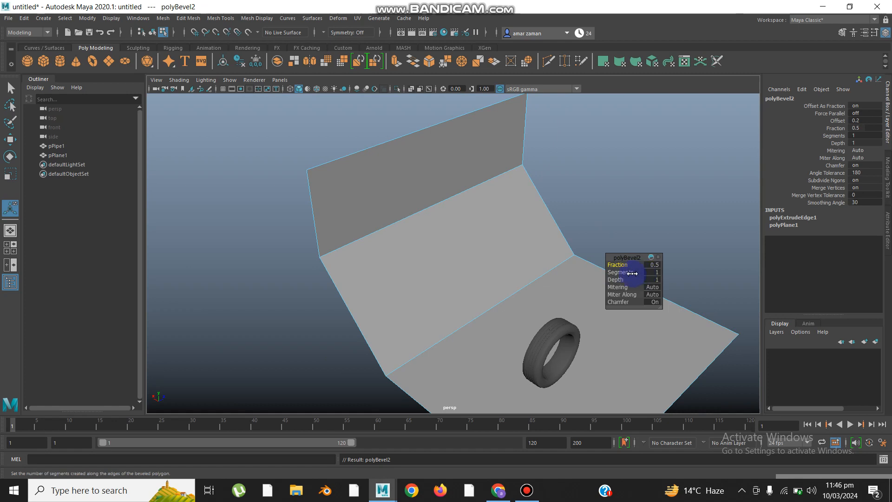
left_click_drag(651, 272, 667, 270)
right_click_drag(607, 183, 630, 169)
Step: Move the tyre across the floor towards the curved backdrop, to about X 2.46 and Z 0.671
scroll(604, 279, "up", 3)
scroll(613, 312, "down", 4)
middle_click_drag(600, 299, 555, 241, "alt")
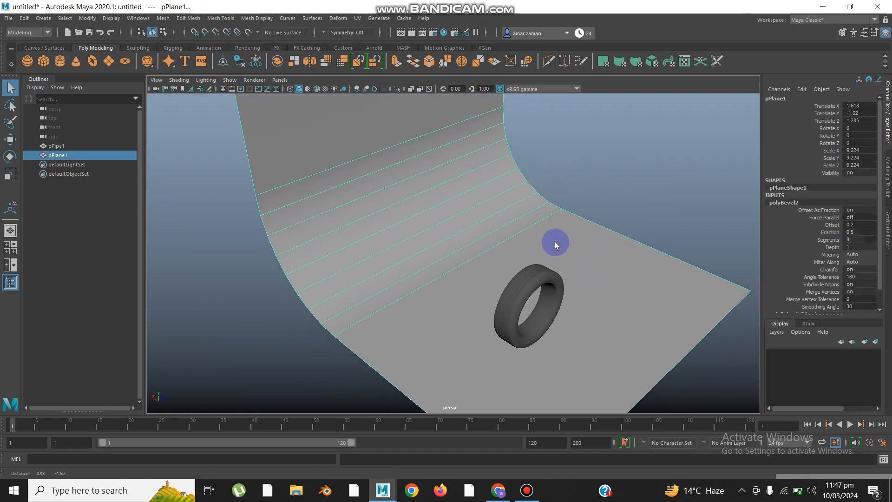
scroll(571, 281, "up", 3)
left_click(586, 306)
key("w")
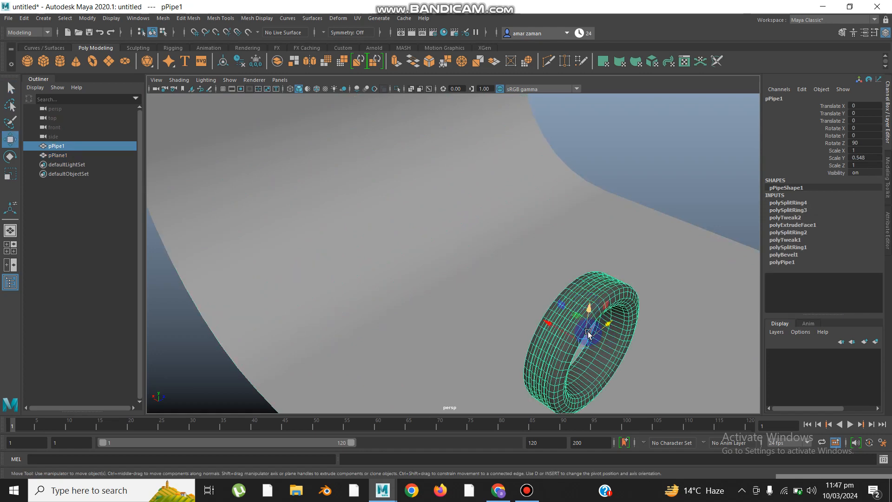
left_click_drag(548, 327, 508, 251)
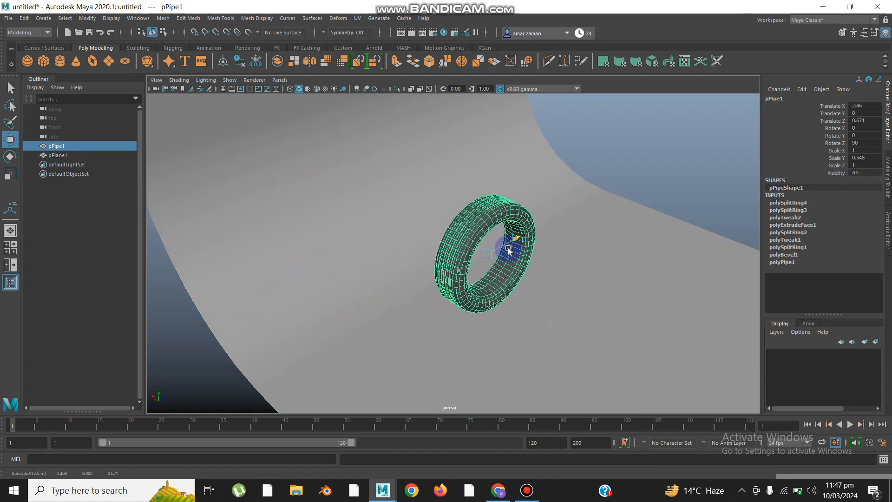
Step: Widen the curved backdrop by scaling it along Z to about 25.2
scroll(529, 255, "up", 3)
left_click_drag(570, 261, 567, 191, "alt")
left_click(564, 194)
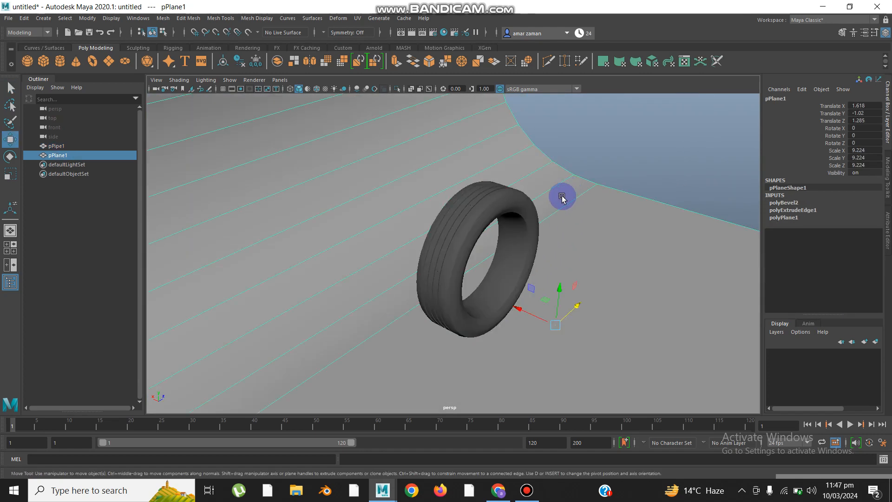
key("r")
left_click_drag(578, 308, 642, 279)
Step: Render the tyre against the backdrop with Maya Software, once from the current distance and once closer, closing each render
left_click_drag(653, 327, 644, 320, "alt")
scroll(605, 287, "down", 2)
left_click_drag(611, 269, 576, 101, "alt")
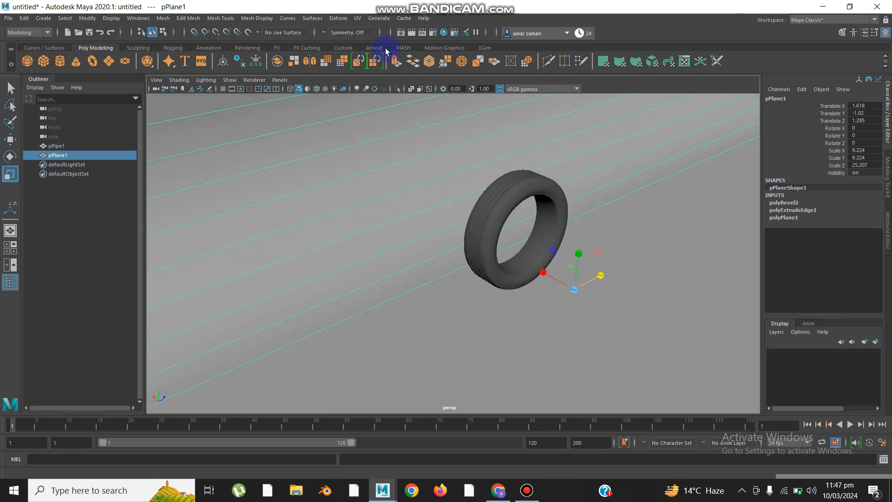
left_click(410, 37)
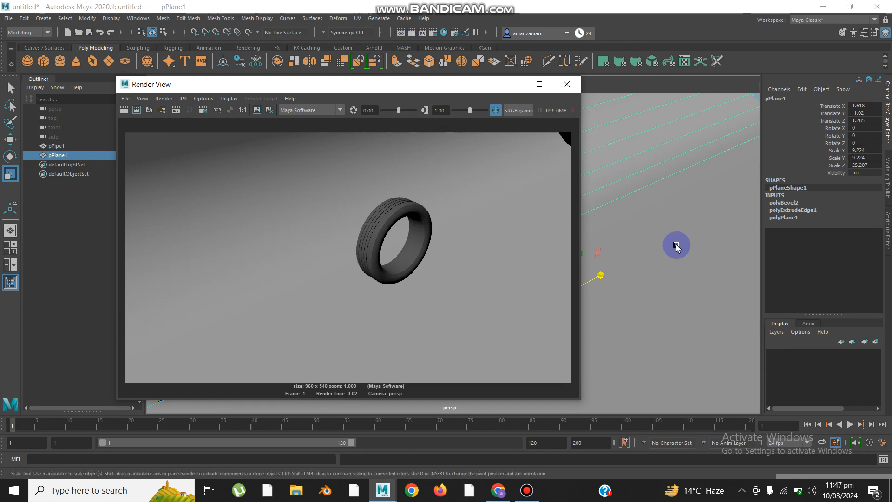
scroll(677, 245, "up", 2)
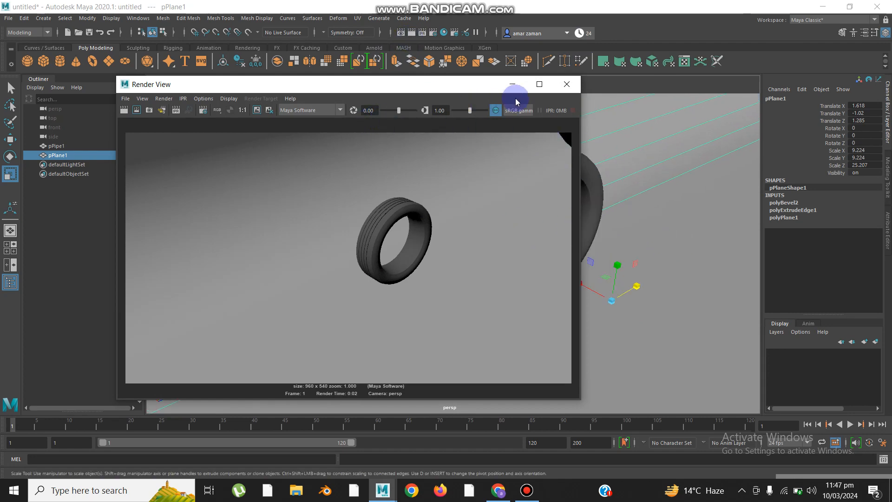
left_click(567, 84)
left_click(412, 32)
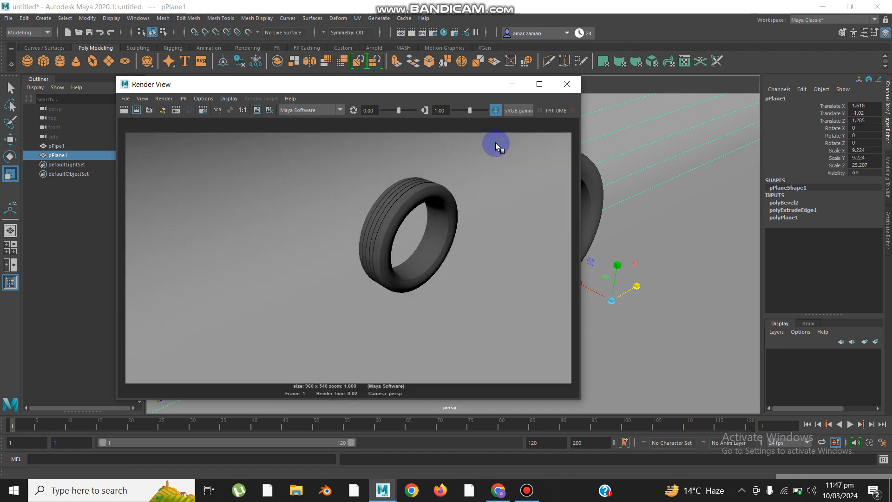
left_click(565, 84)
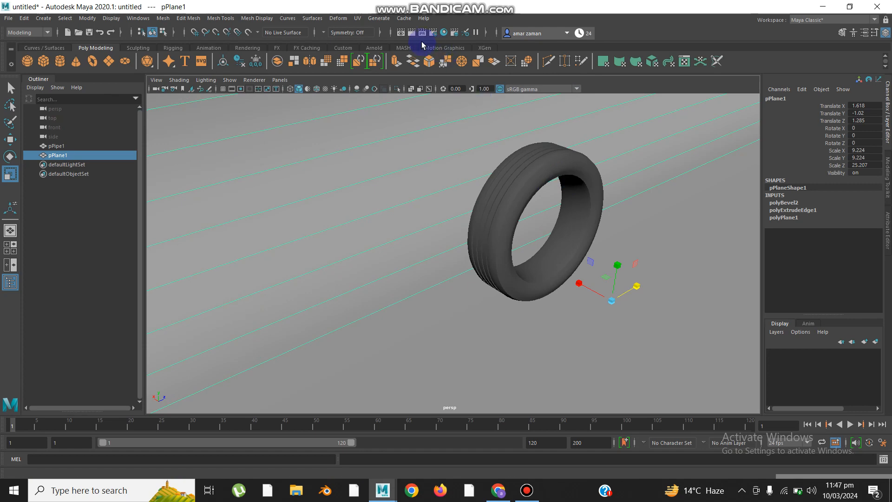
Step: Render the tyre close up from its opposite side and again from a higher angle, closing each render
left_click_drag(588, 188, 534, 148, "alt")
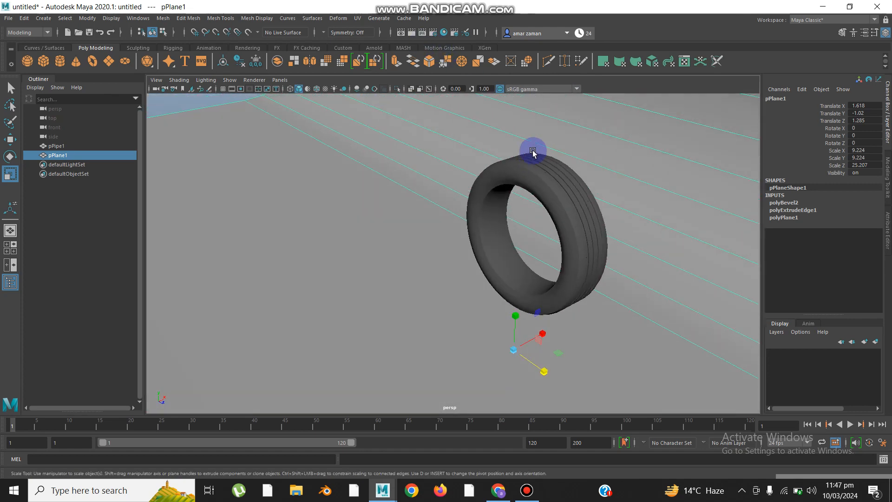
right_click_drag(534, 147, 482, 135, "alt")
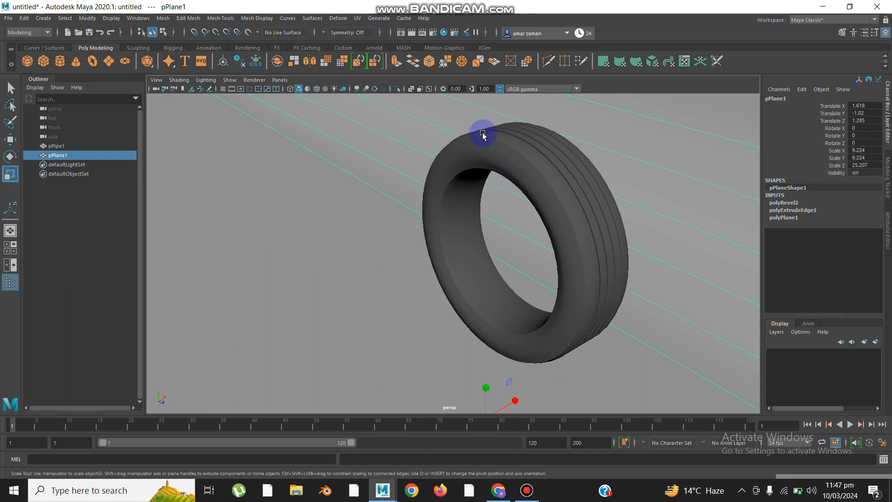
left_click(413, 34)
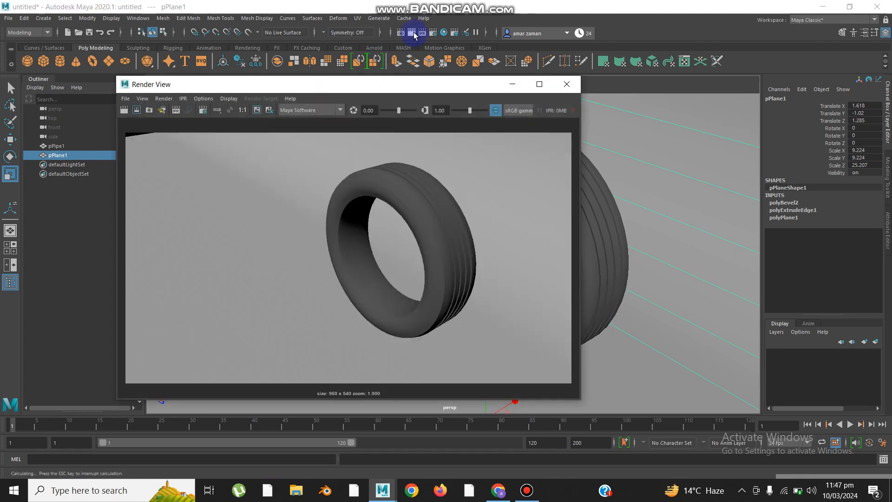
left_click(568, 87)
left_click_drag(567, 239, 527, 261, "alt")
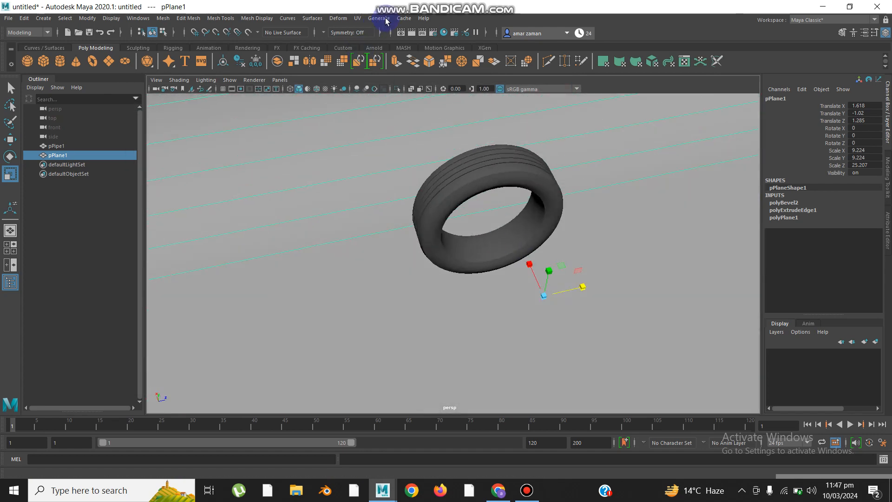
left_click(411, 33)
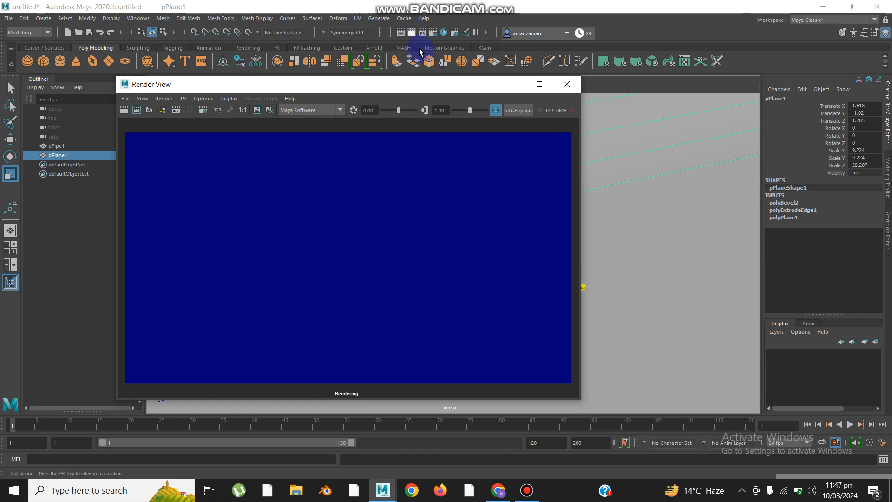
left_click(568, 84)
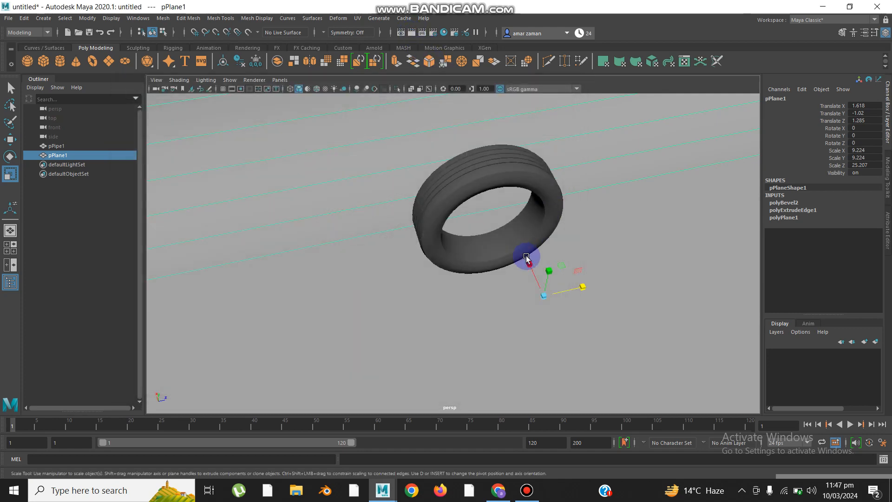
Step: Examine the tyre's side walls, hole and tread against the curved backdrop from several angles and distances
left_click_drag(528, 255, 522, 223, "alt")
scroll(522, 225, "up", 3)
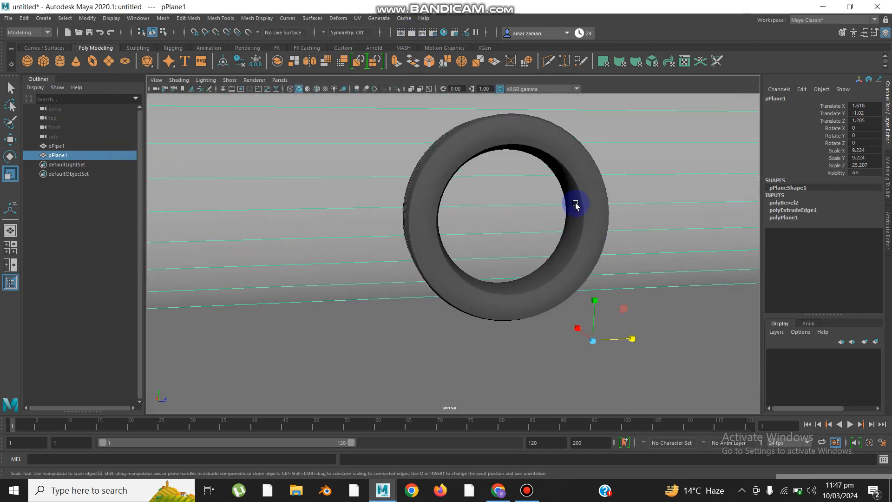
left_click(592, 195)
scroll(496, 173, "down", 2)
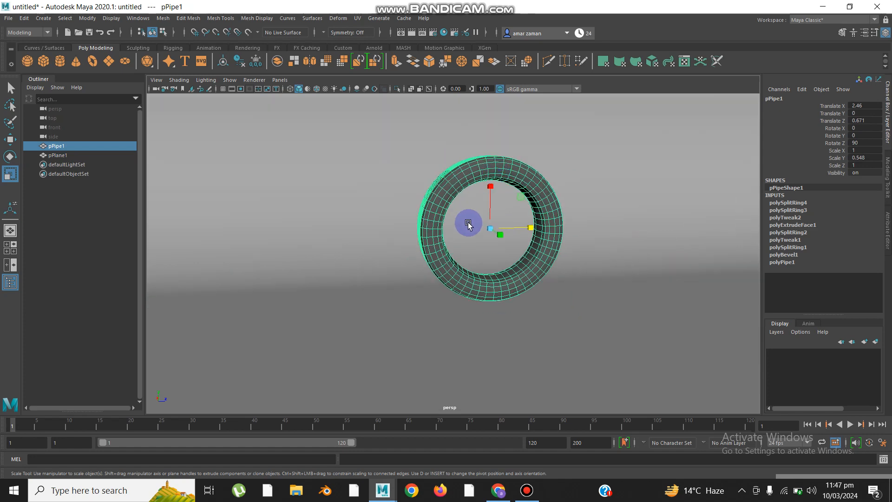
left_click_drag(468, 223, 542, 239, "alt")
scroll(470, 191, "down", 1)
mouse_move(502, 208)
left_mouse_down("alt")
mouse_move(392, 205)
mouse_move(514, 185)
mouse_move(460, 221)
left_mouse_up("alt")
left_click(393, 205)
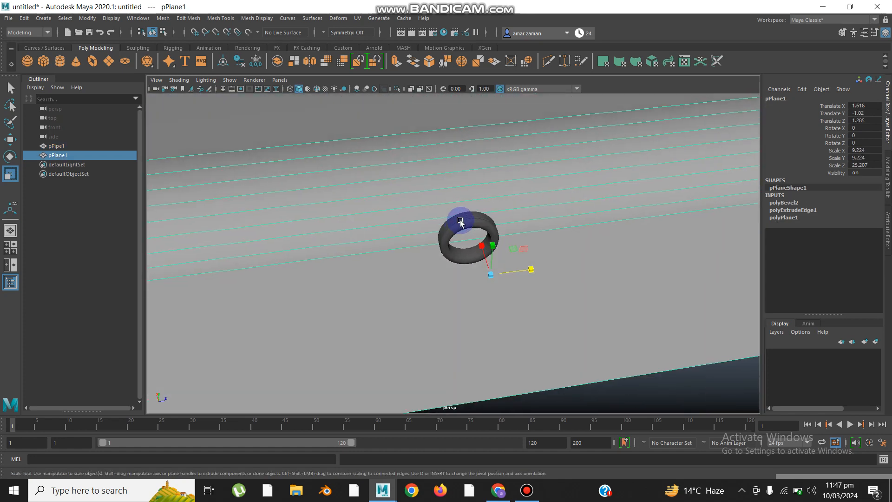
left_click_drag(521, 268, 518, 257, "alt")
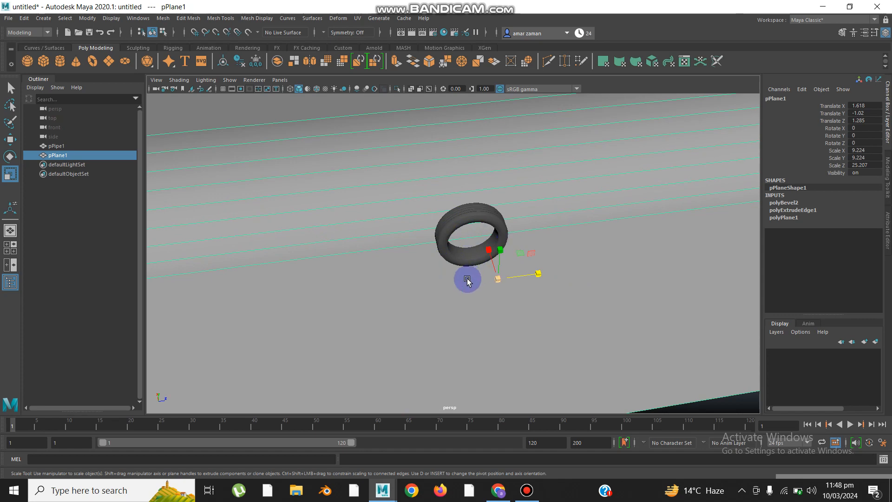
scroll(477, 248, "up", 5)
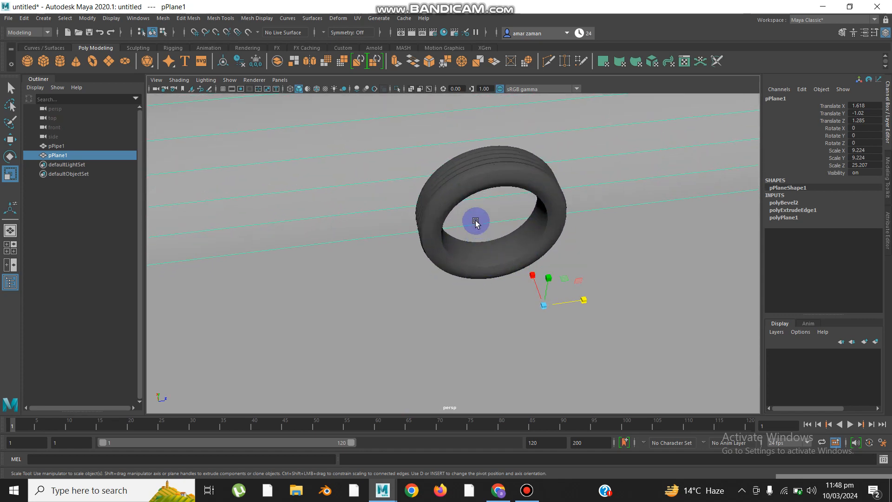
left_click_drag(477, 221, 427, 206, "alt")
scroll(482, 166, "up", 5)
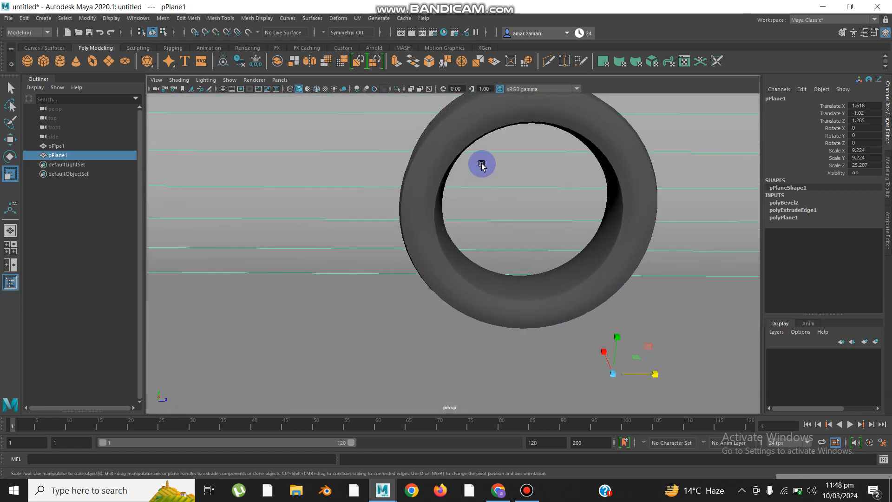
left_click_drag(479, 147, 510, 139, "alt")
scroll(448, 165, "down", 5)
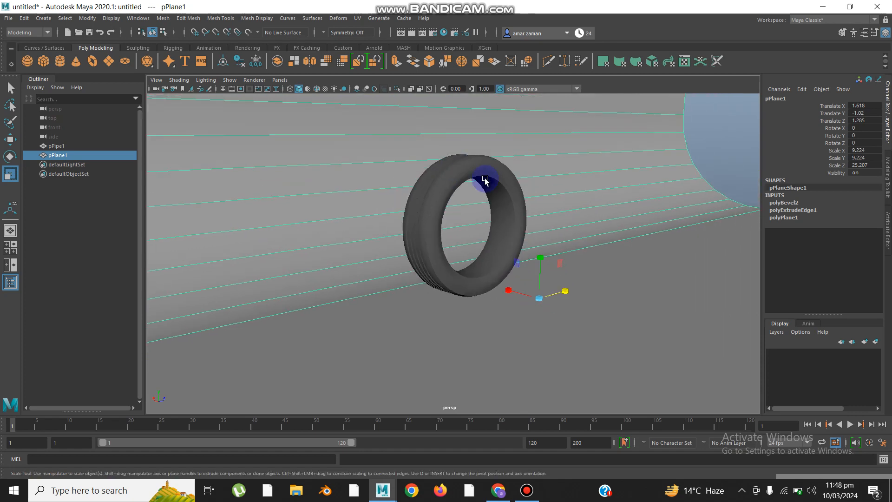
left_click_drag(485, 180, 381, 192, "alt")
middle_click_drag(517, 209, 431, 169, "alt")
scroll(429, 167, "down", 2)
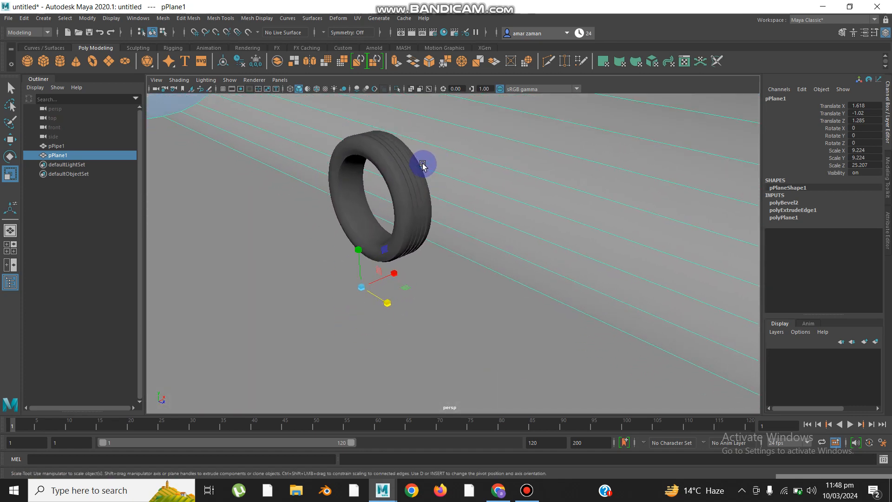
left_click_drag(402, 205, 494, 199, "alt")
left_click(473, 175)
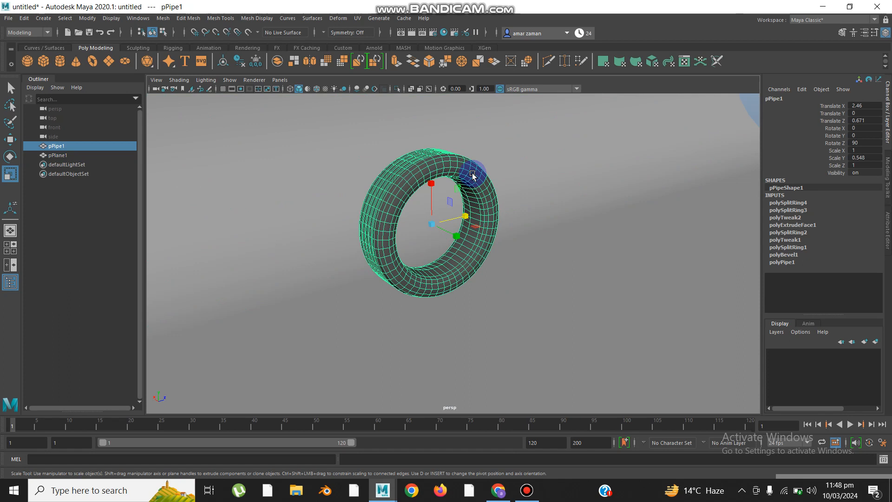